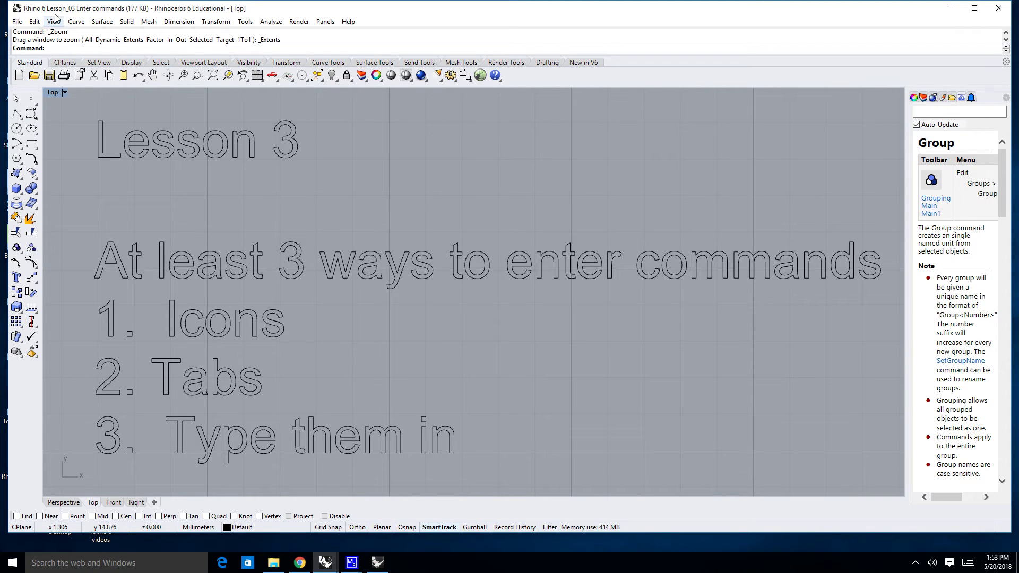
Browse the Curve, Solid, Dimension and Transform menus, then close the open list
left_click(82, 22)
left_click(102, 22)
left_click(127, 22)
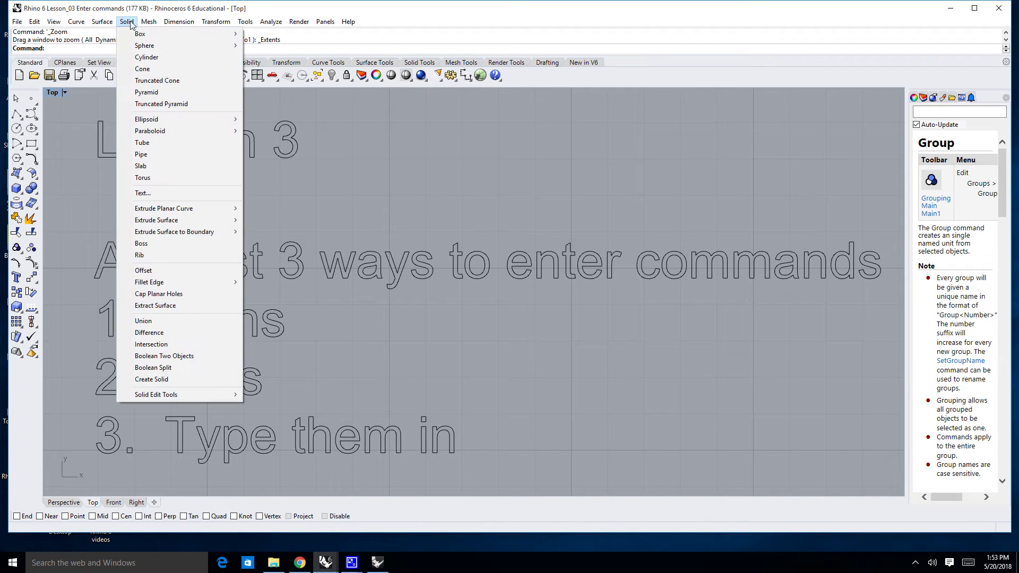
left_click(127, 22)
left_click(179, 22)
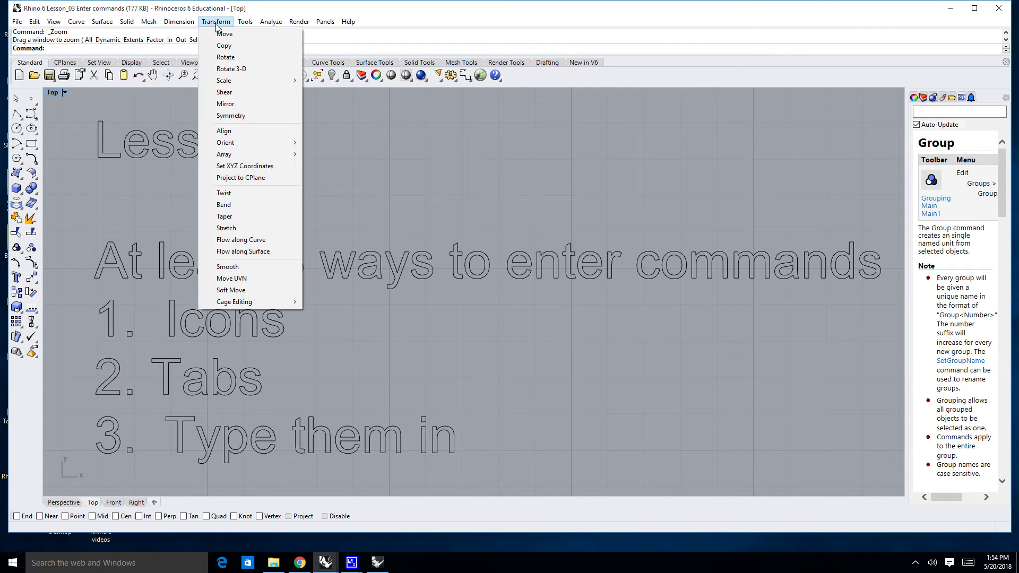
left_click(384, 378)
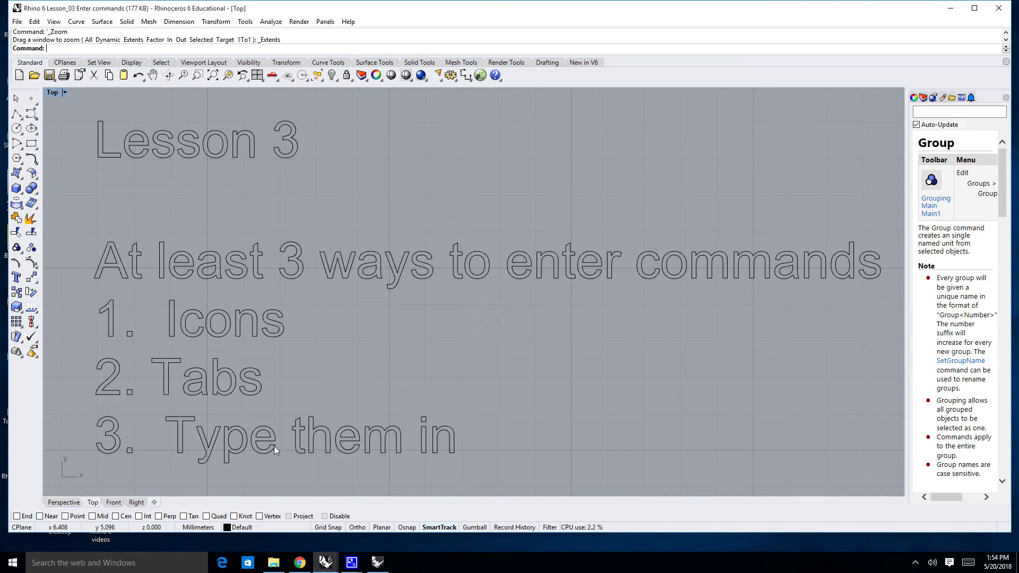
Tear the curve tools flyout off as a floating palette, then close it
left_click(38, 120)
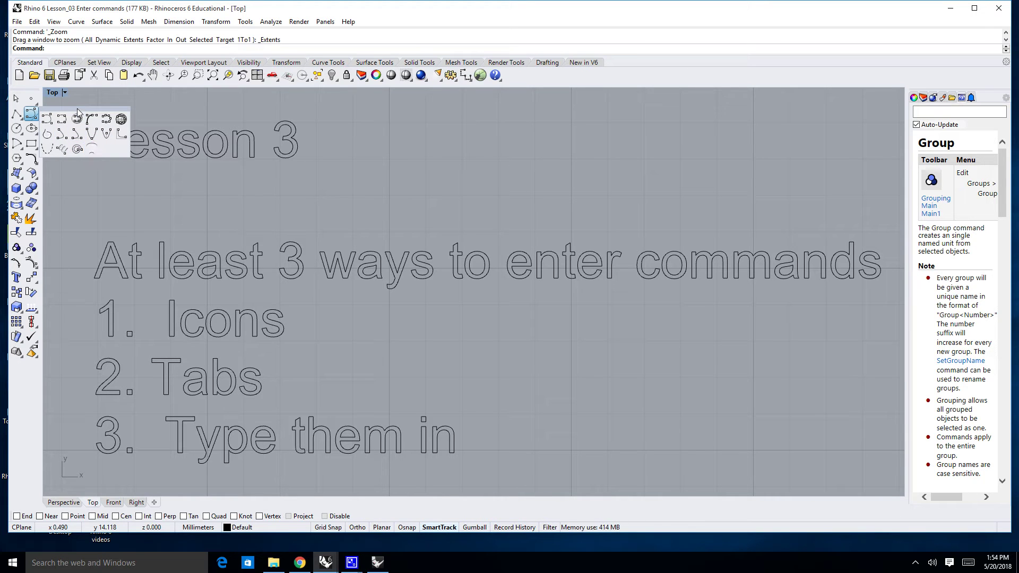
left_click_drag(78, 108, 405, 134)
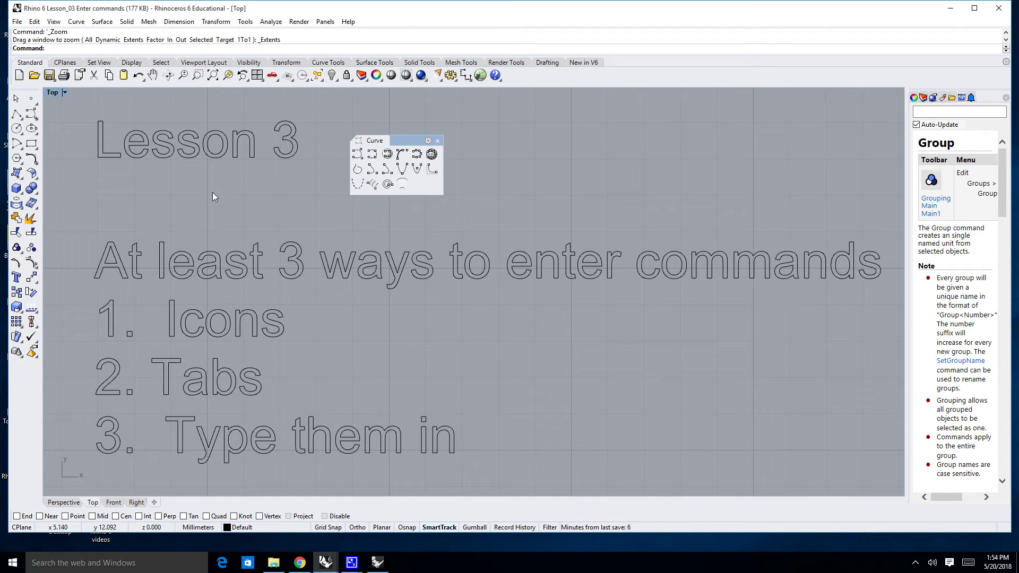
left_click(437, 141)
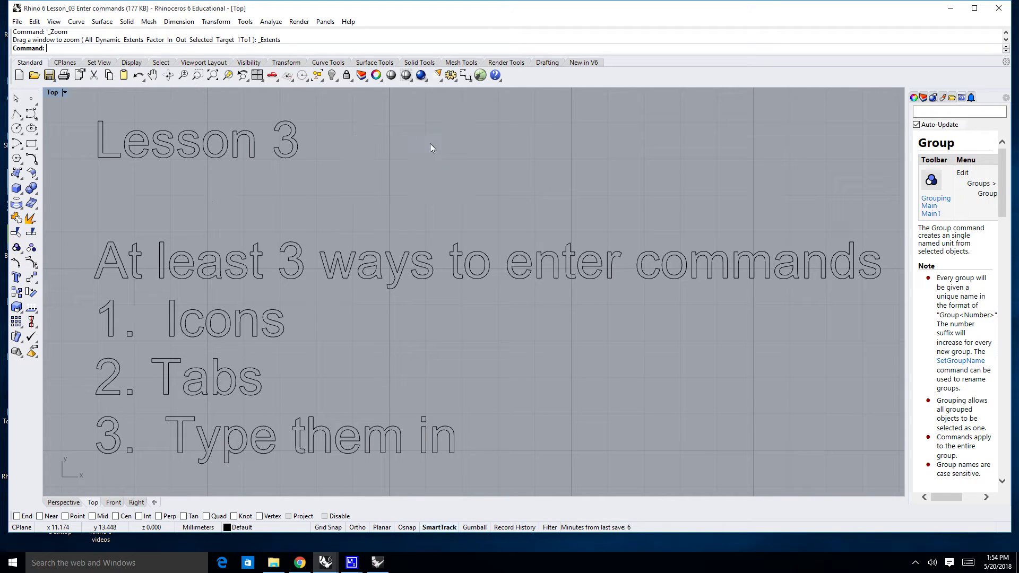
Step through the File, Curve, Surface and remaining menus, ending on the Help menu
left_click(18, 22)
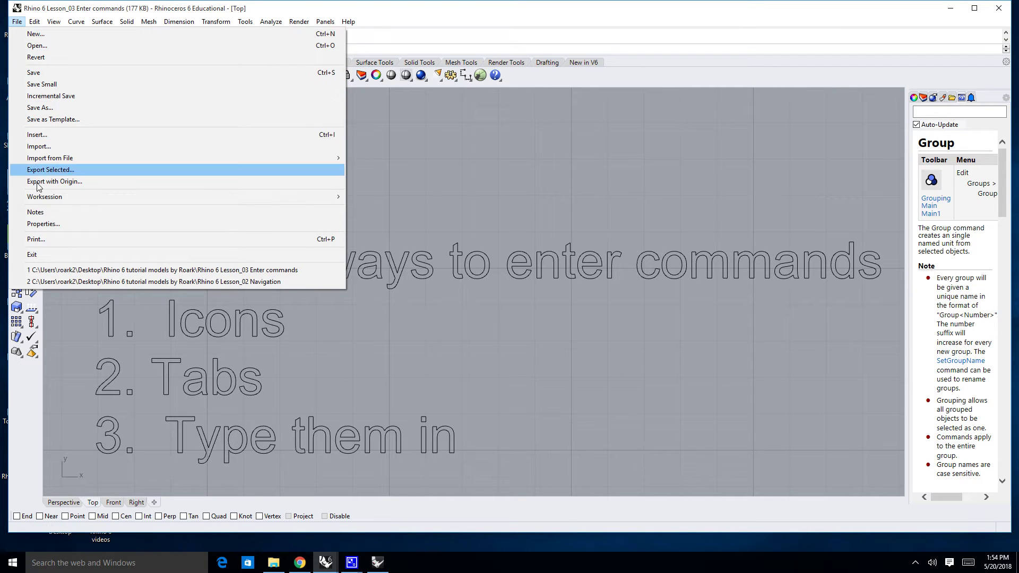
mouse_move(37, 27)
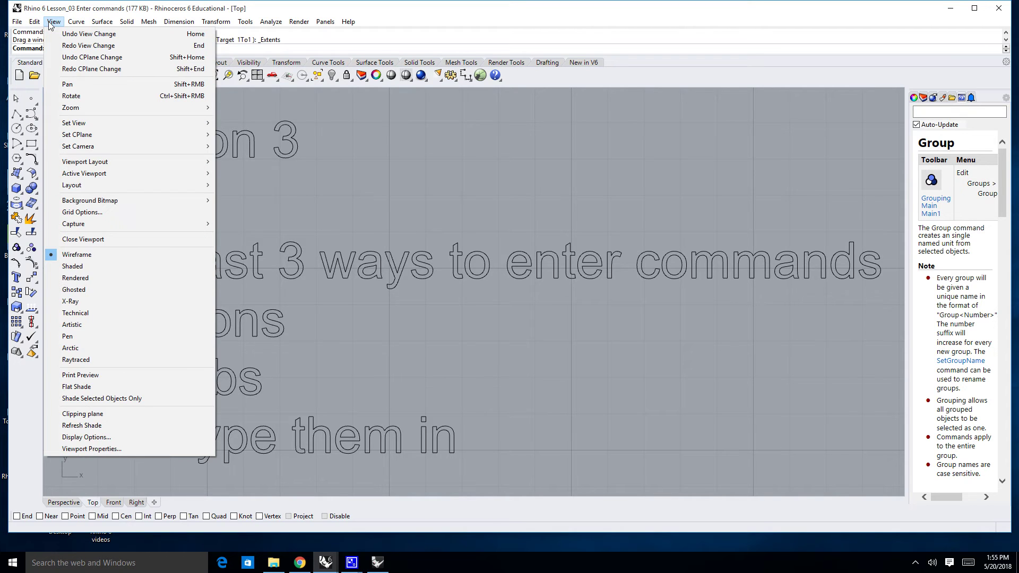
left_click(51, 23)
left_click(74, 22)
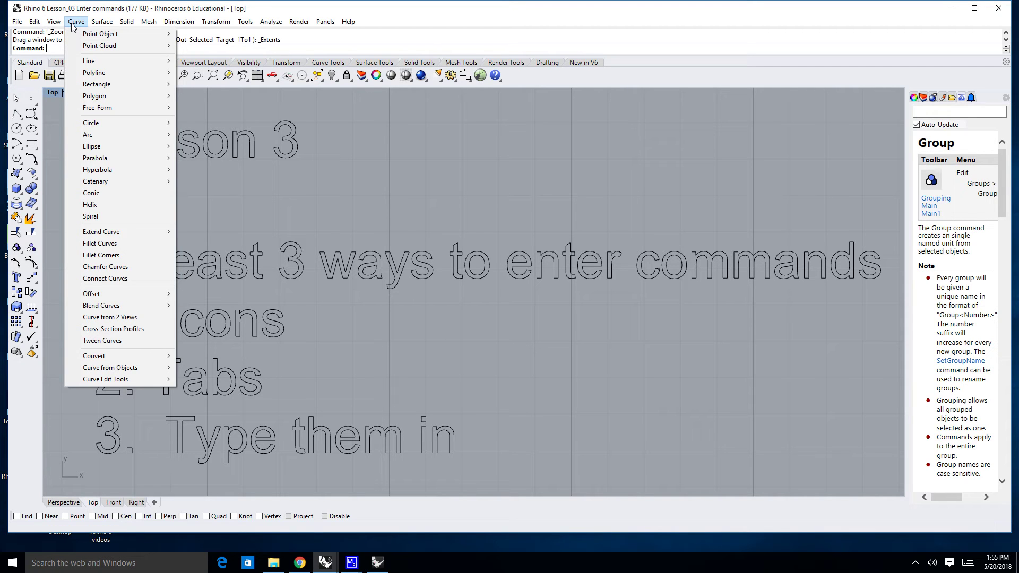
left_click(75, 23)
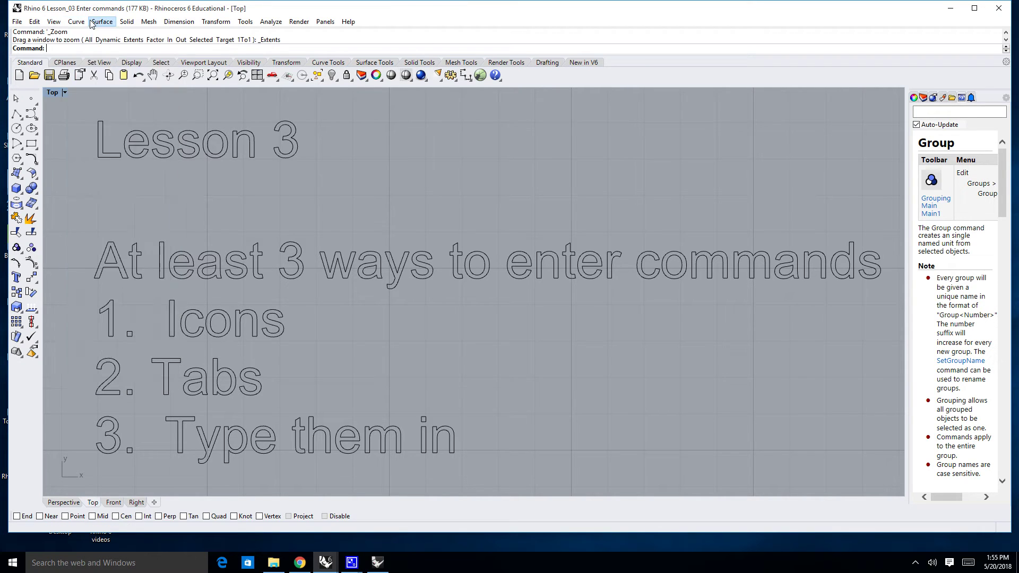
left_click(93, 24)
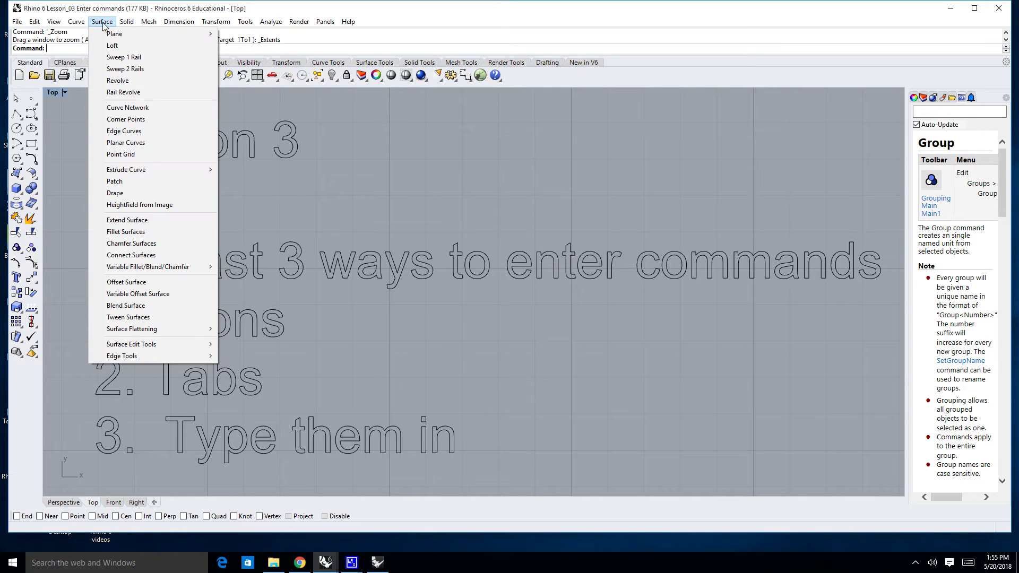
mouse_move(125, 24)
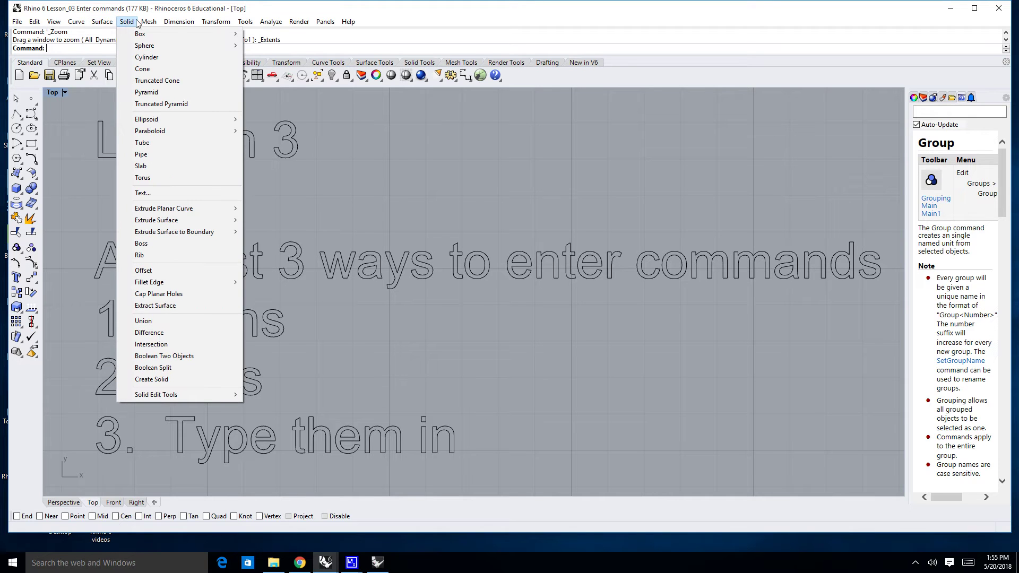
mouse_move(170, 24)
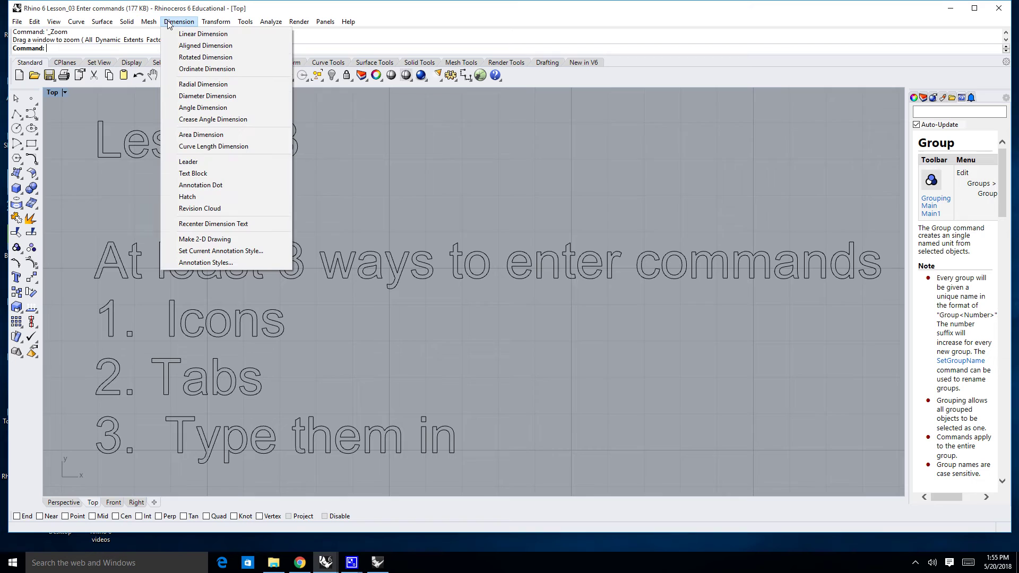
mouse_move(210, 22)
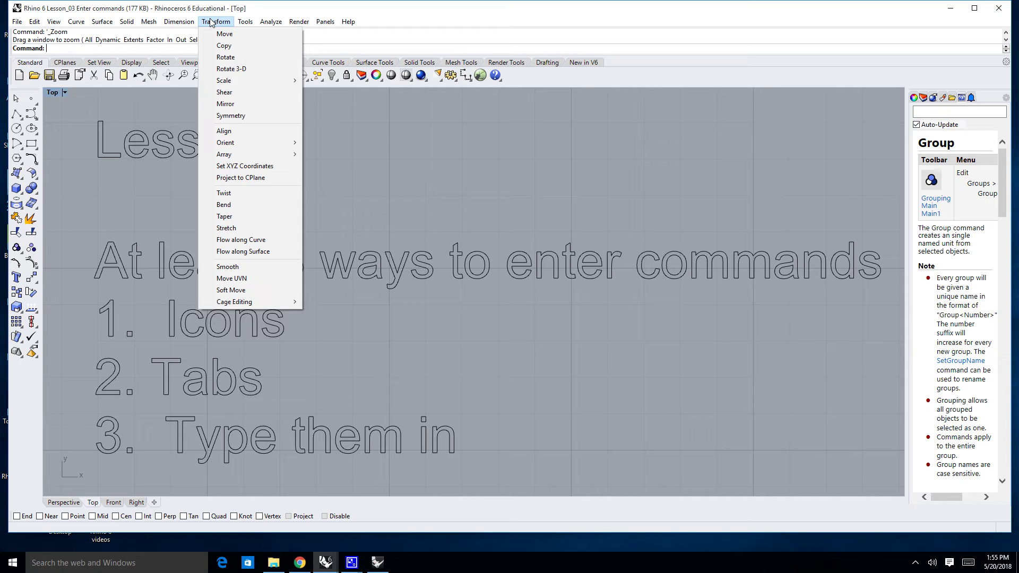
mouse_move(245, 25)
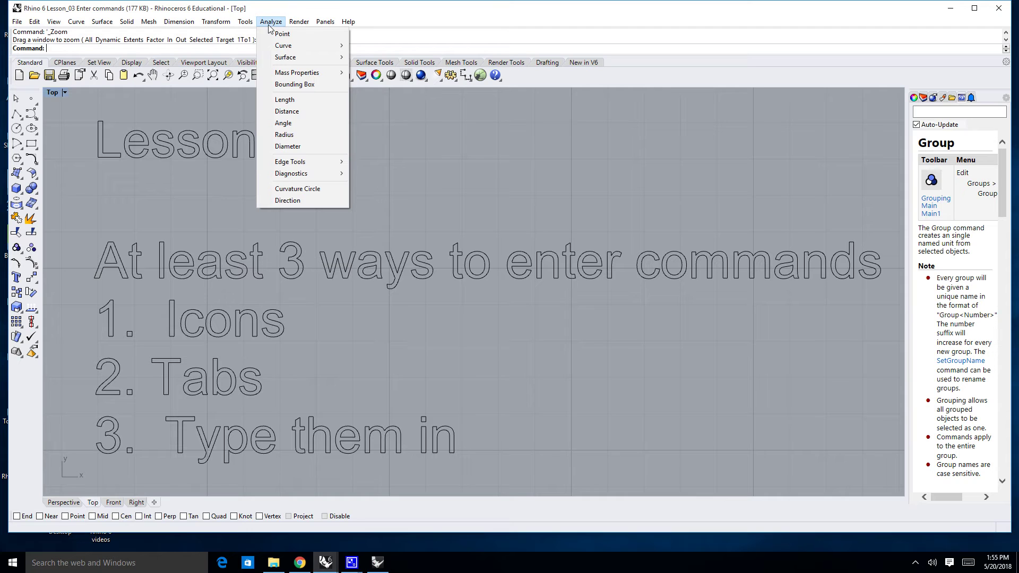
mouse_move(300, 26)
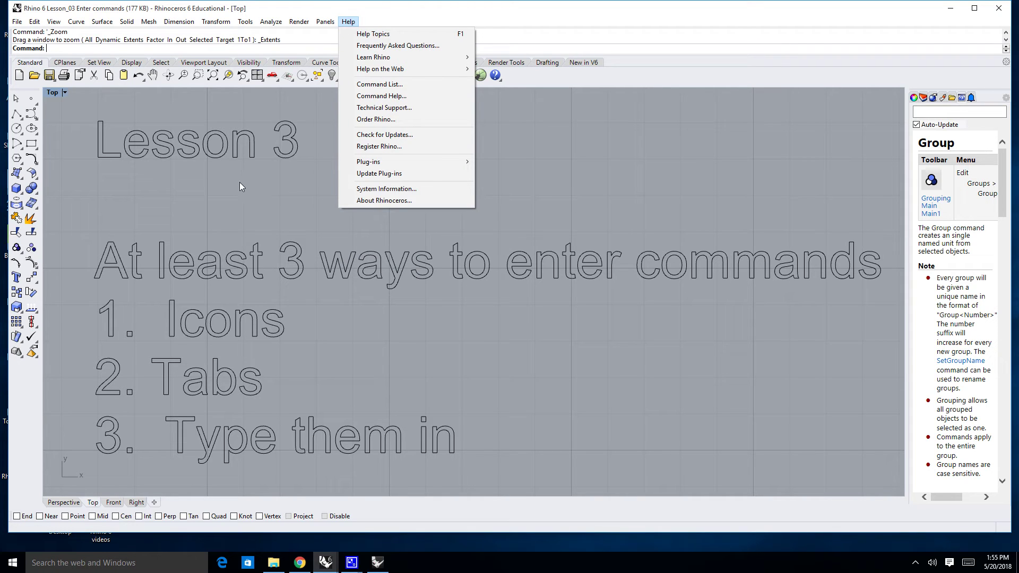
Close the open Help menu by clicking an empty spot in the Top viewport
left_click(150, 185)
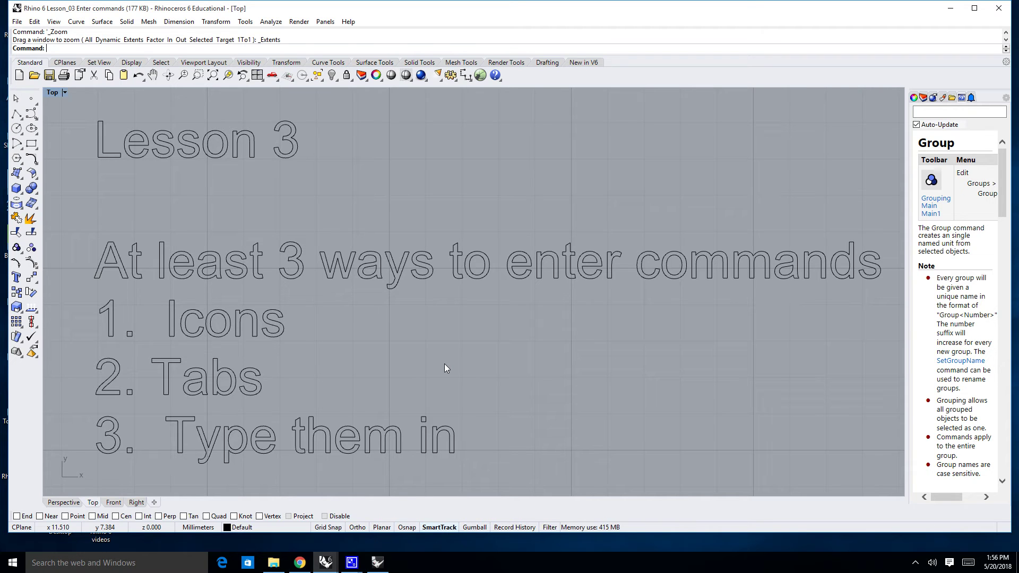
Enter Li and choose Line from the autocomplete suggestions to start the Line command
type("L")
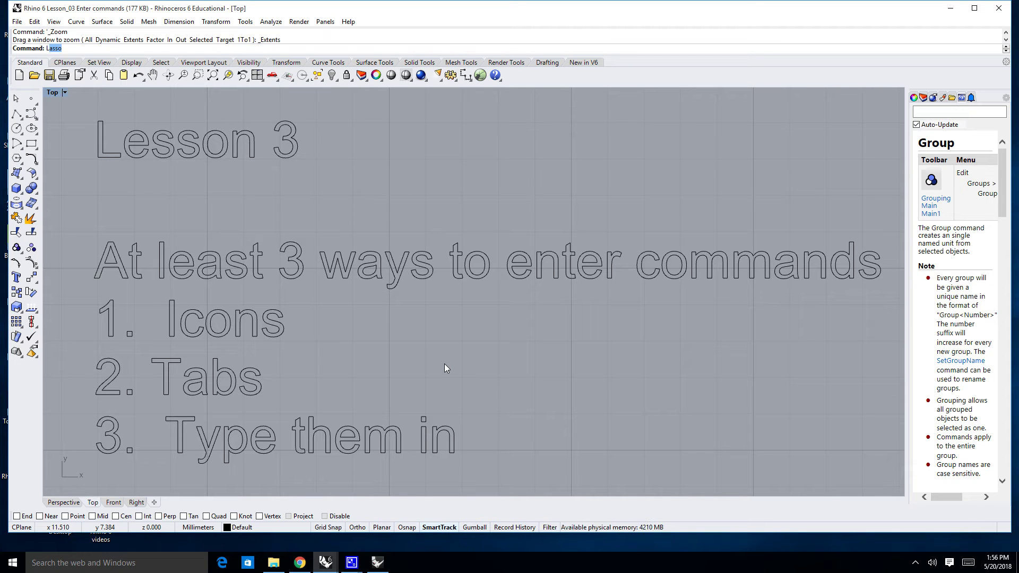
type("ibrarie")
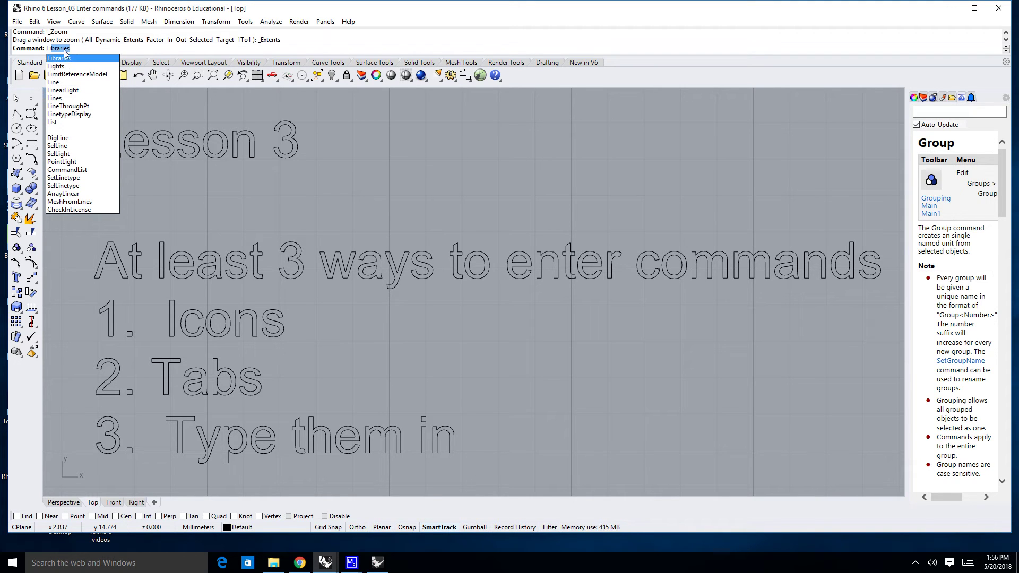
left_click(59, 83)
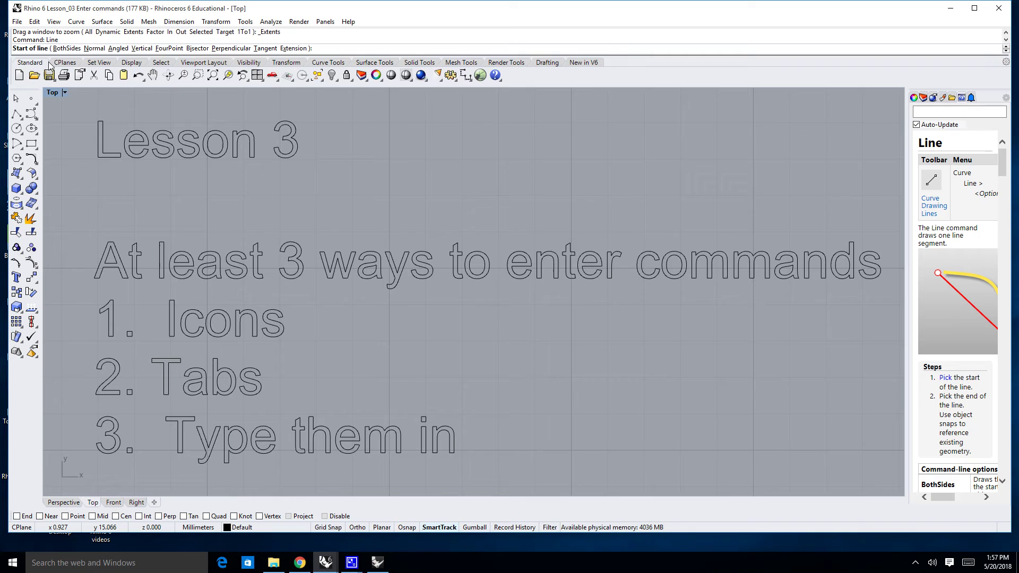
Look at the view-setting toolbar tab, then go back to the Standard tab
left_click(99, 62)
scroll(198, 148, "down", 1)
scroll(199, 148, "up", 1)
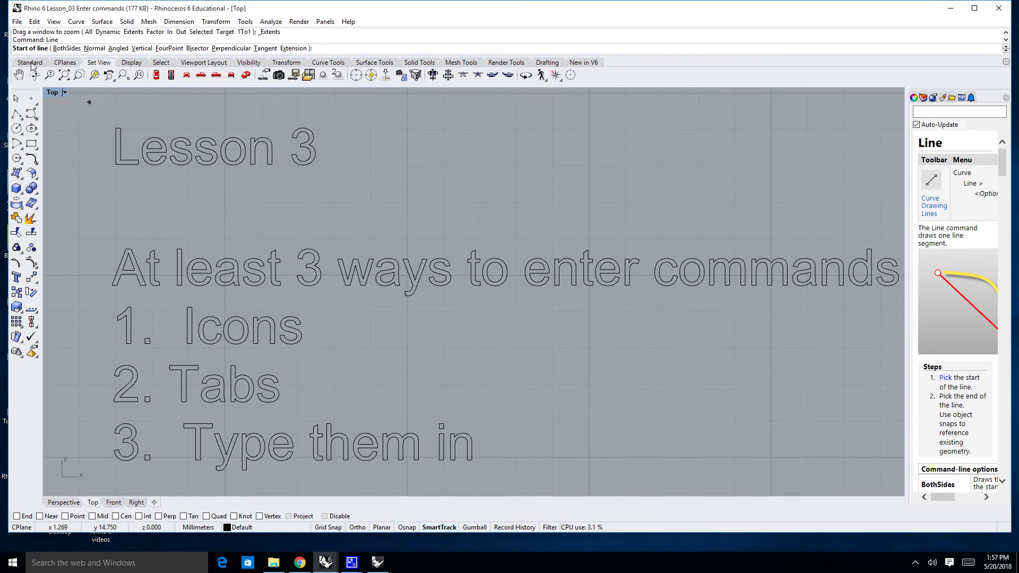
left_click(33, 62)
scroll(393, 333, "down", 3)
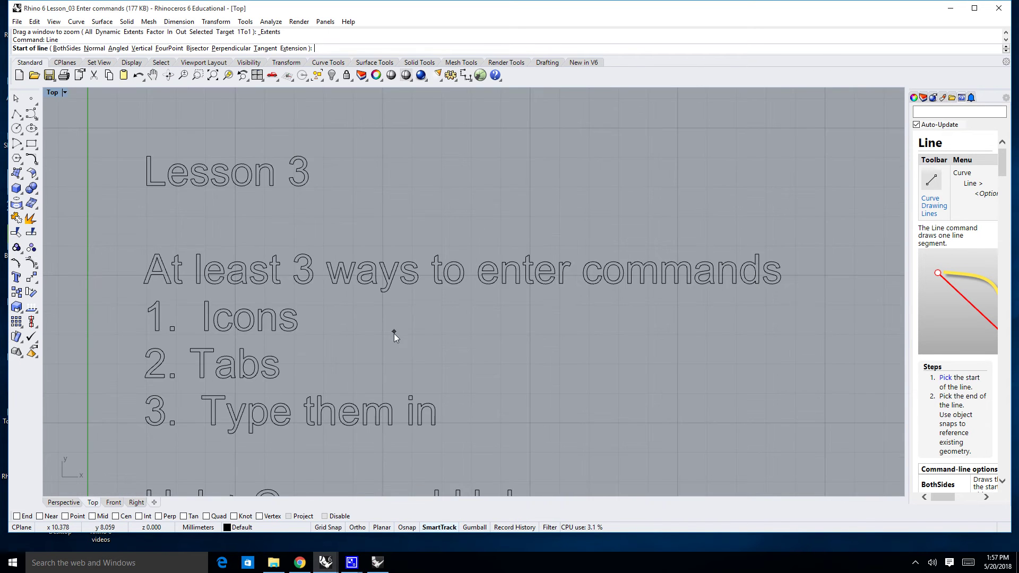
Draw a line above the Lesson 3 notes, then select and delete it
left_click(250, 177)
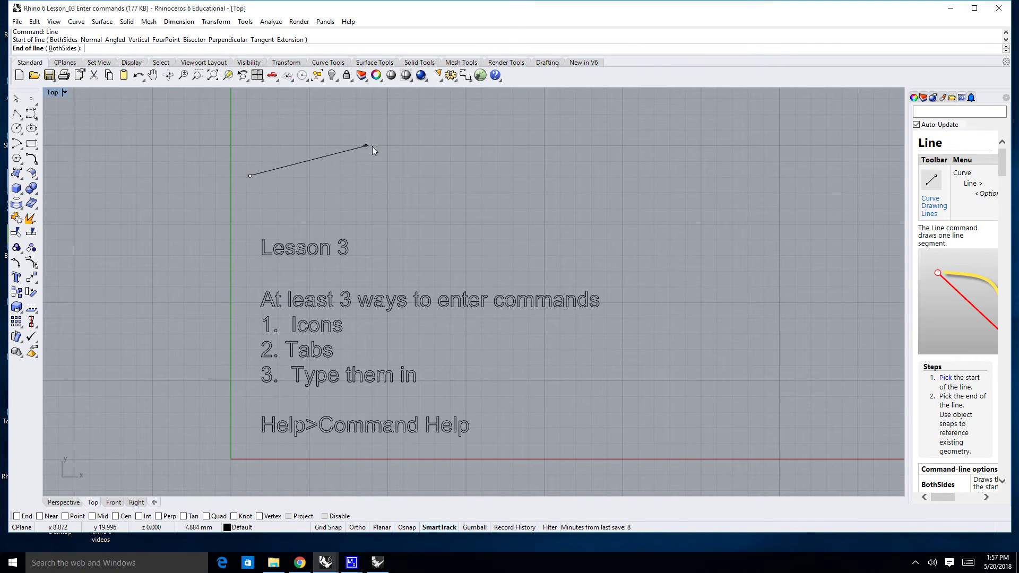
left_click(420, 141)
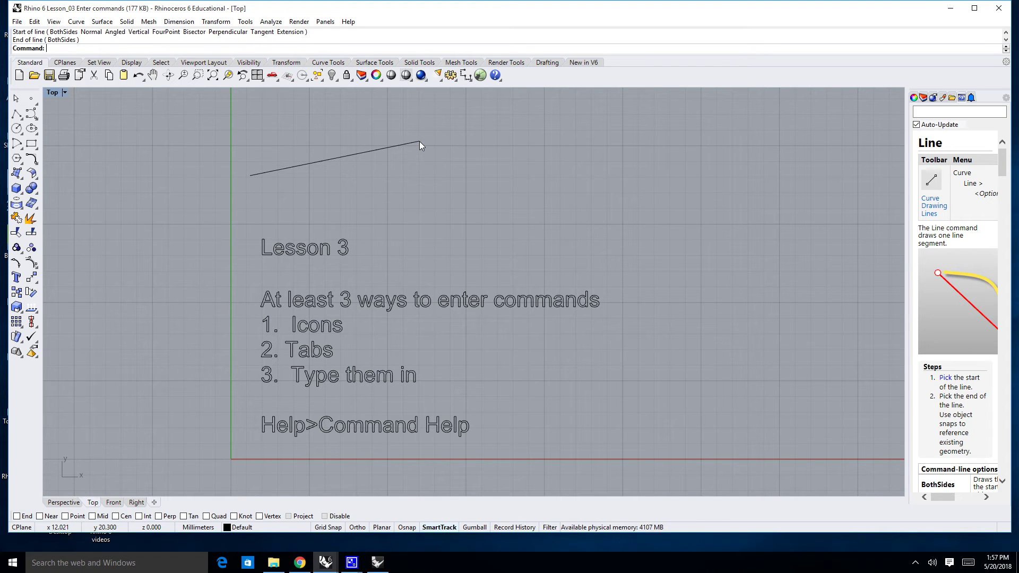
left_click(316, 164)
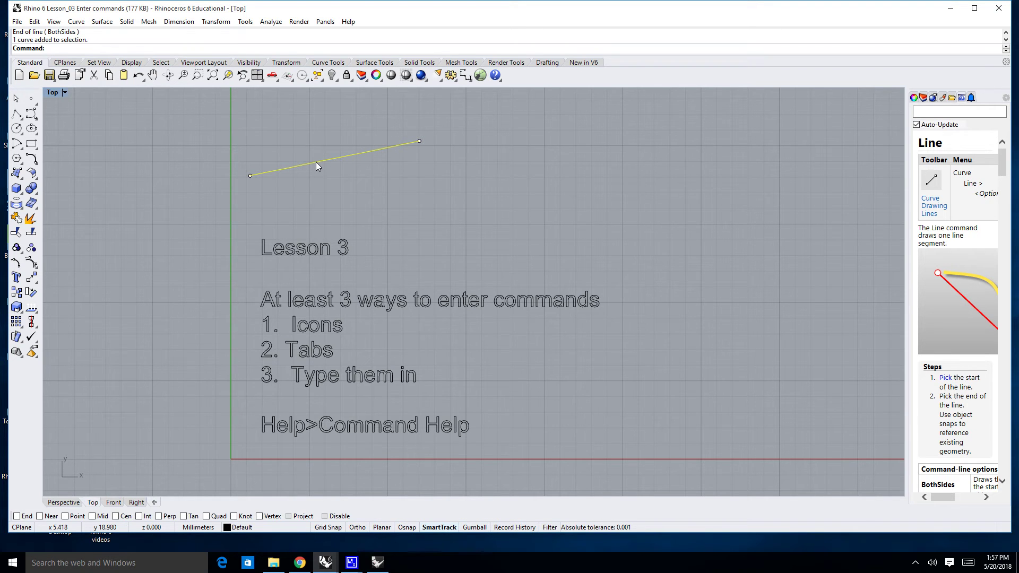
key("Delete")
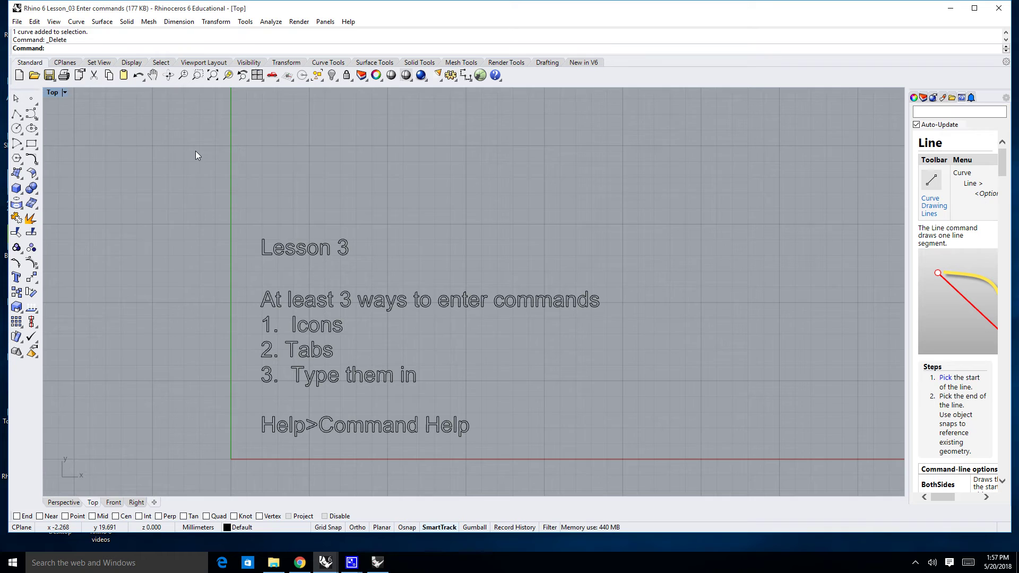
Draw a horizontal test line with the Line command, then select and delete it
type("line")
key("Return")
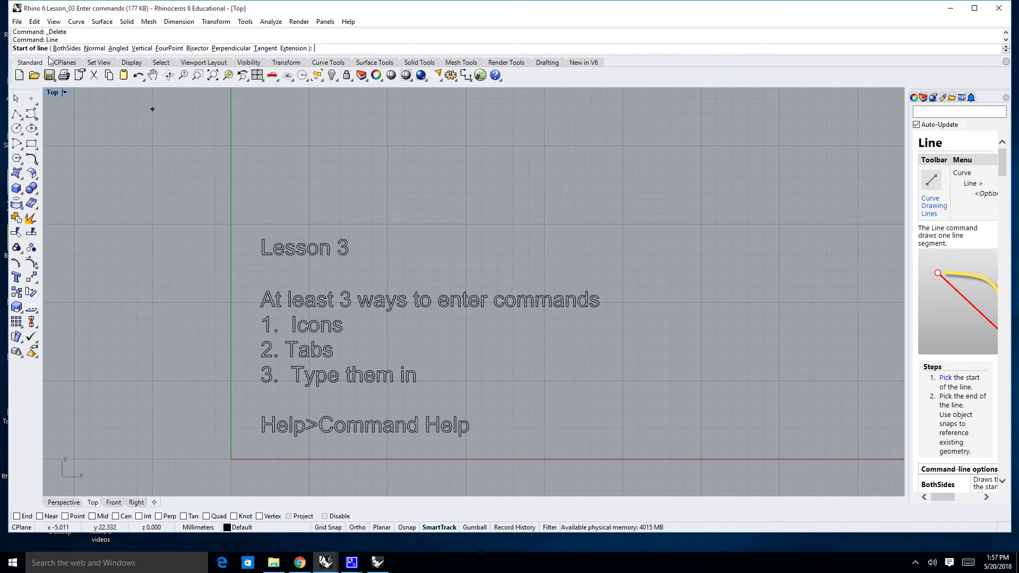
left_click(272, 162)
left_click(392, 161)
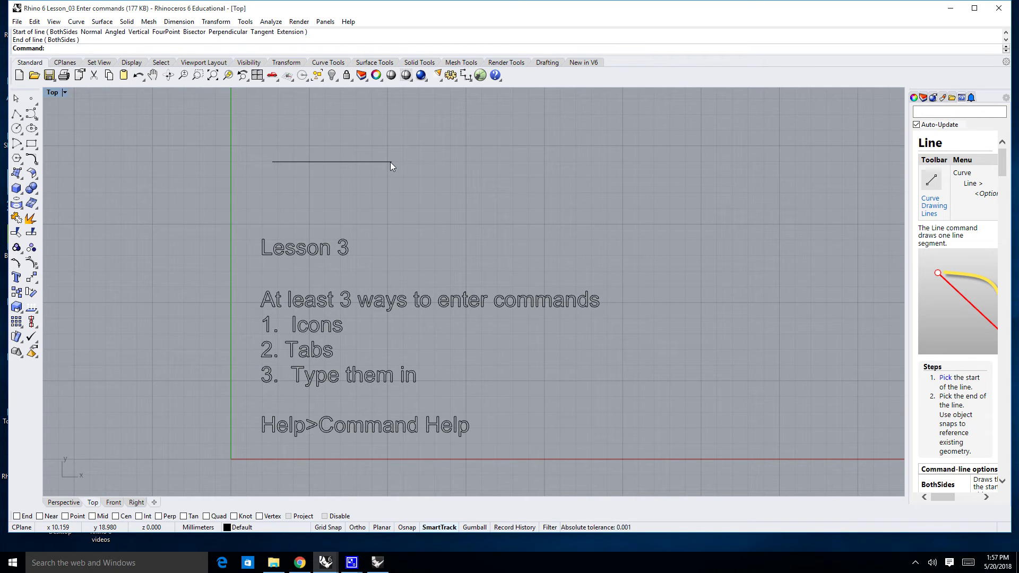
left_click(380, 161)
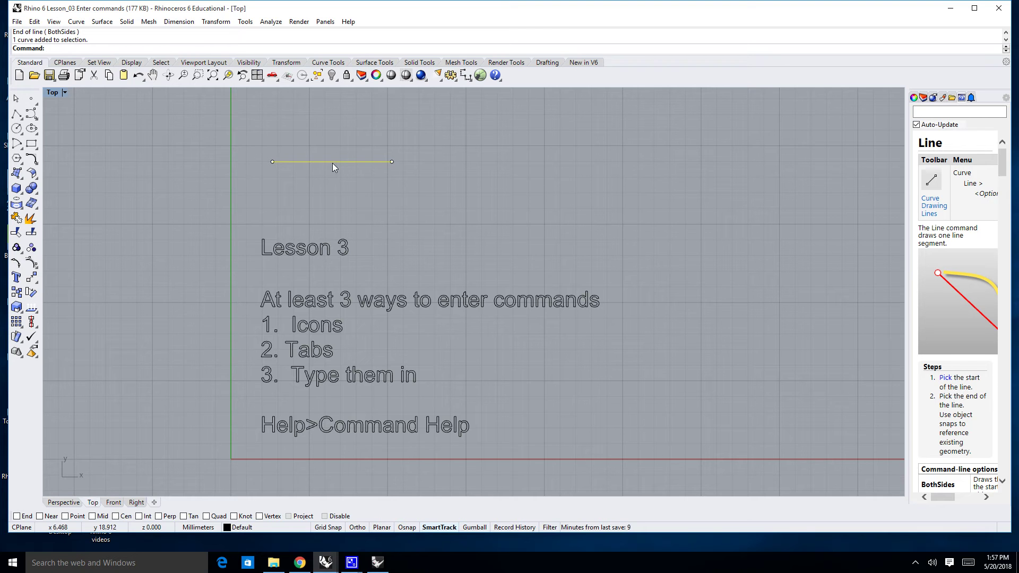
key("Delete")
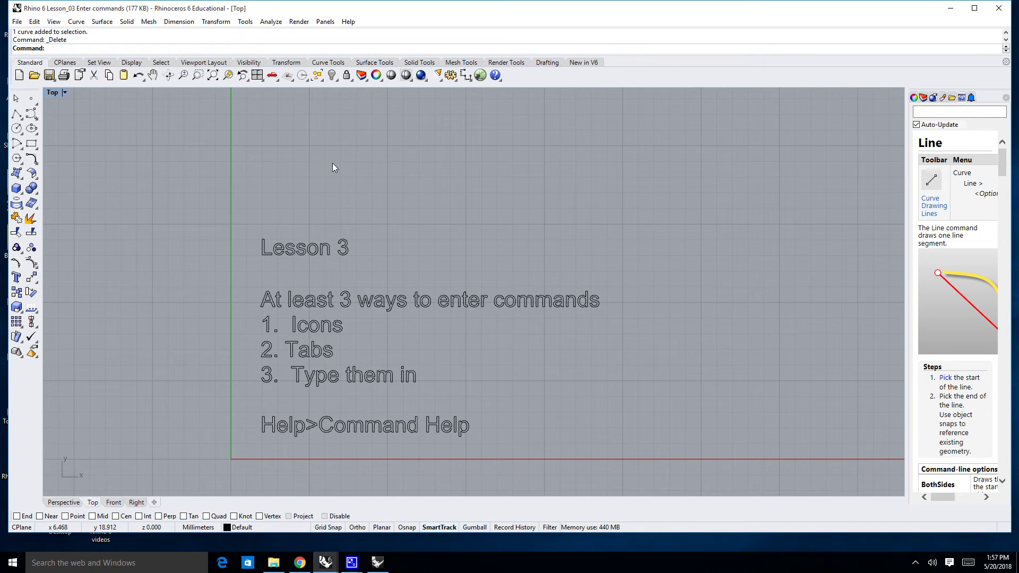
Zoom toward the Lesson 3 title and draw a diagonal line rising to the right
right_click_drag(332, 163, 345, 272)
scroll(345, 273, "up", 6)
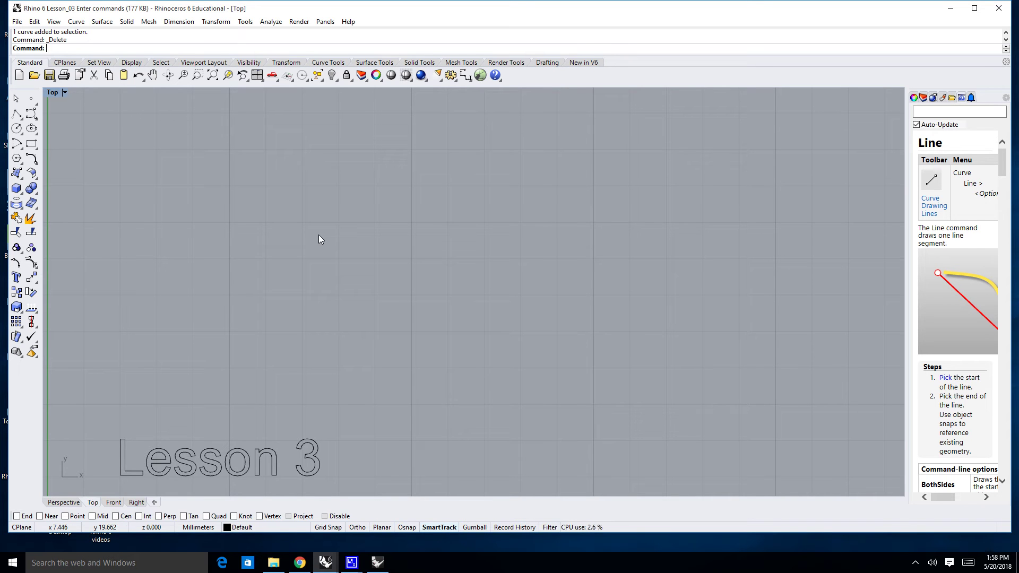
type("Line")
key("Return")
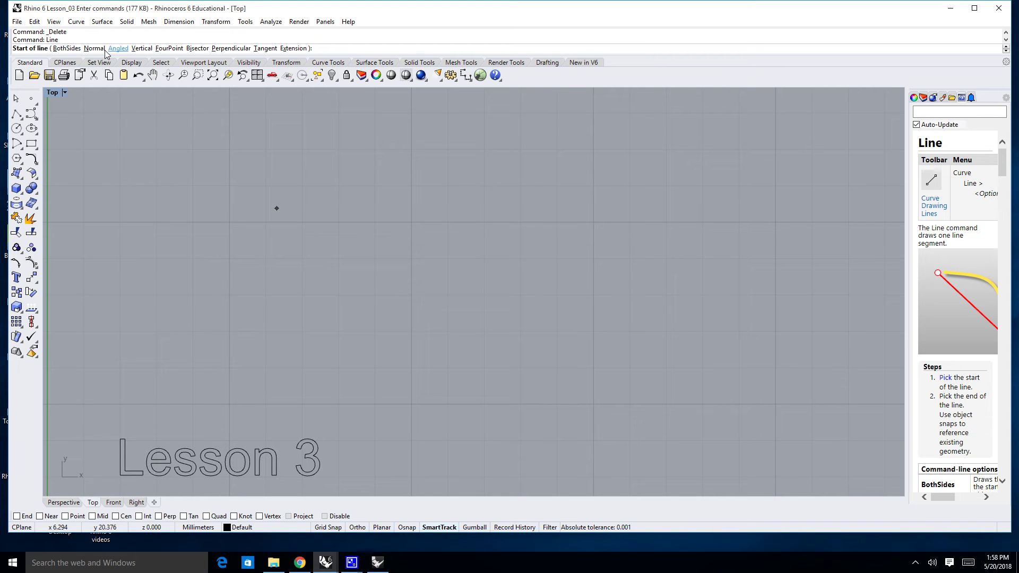
left_click(317, 285)
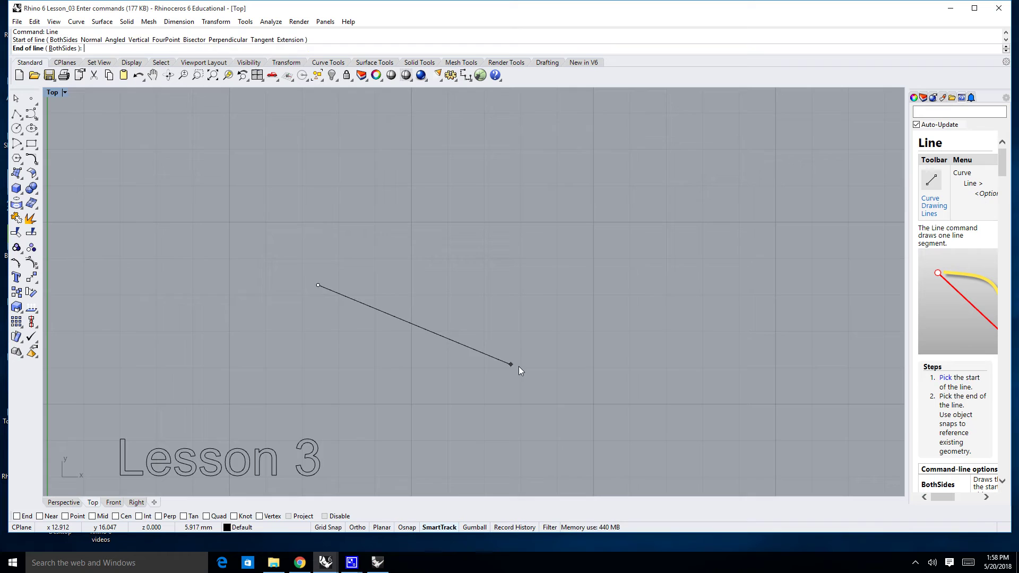
left_click(510, 174)
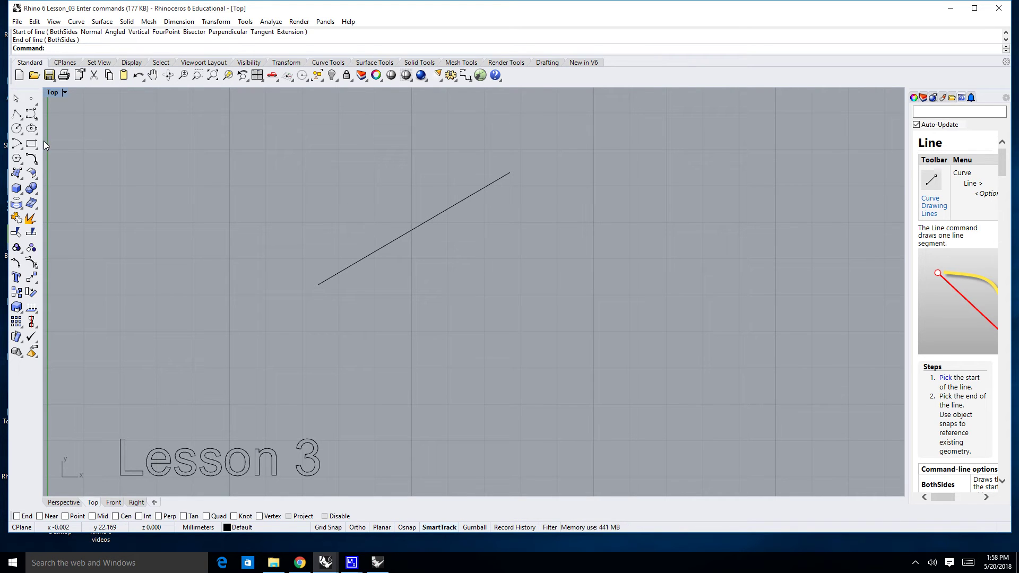
Float the line tools as a Lines toolbar, draw a horizontal Single Line, then delete both lines
left_click(24, 122)
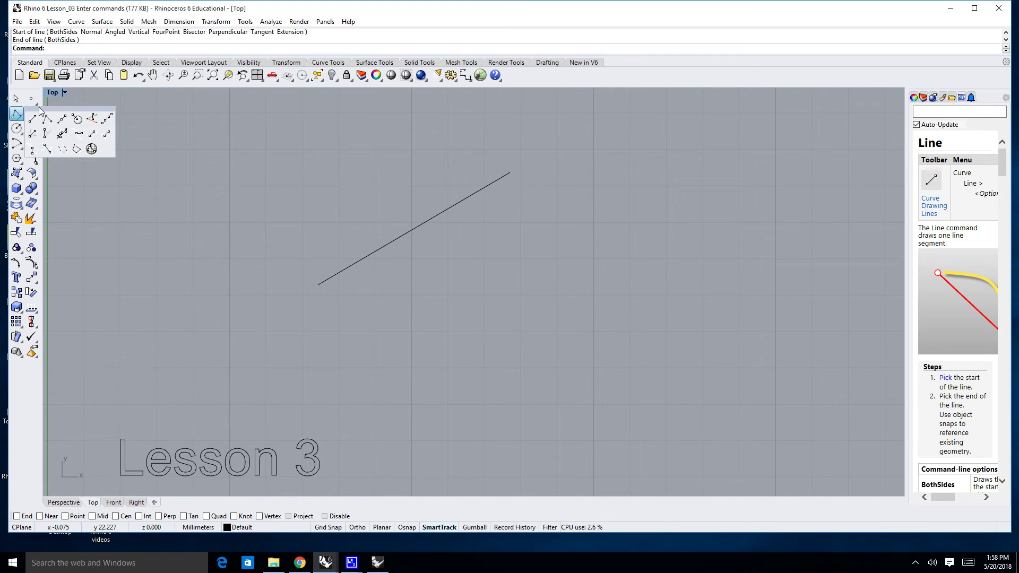
left_click_drag(39, 110, 162, 111)
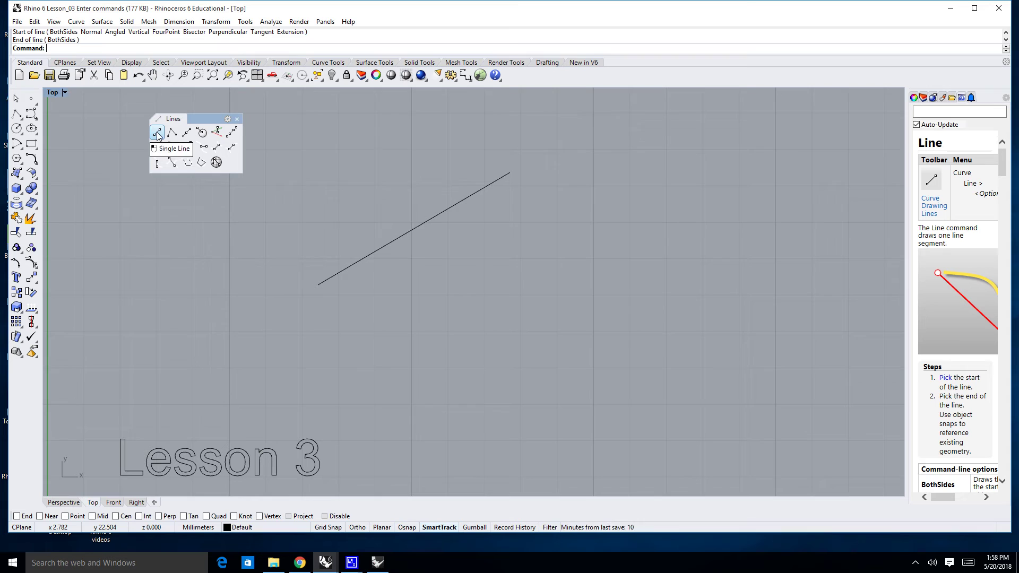
left_click(158, 135)
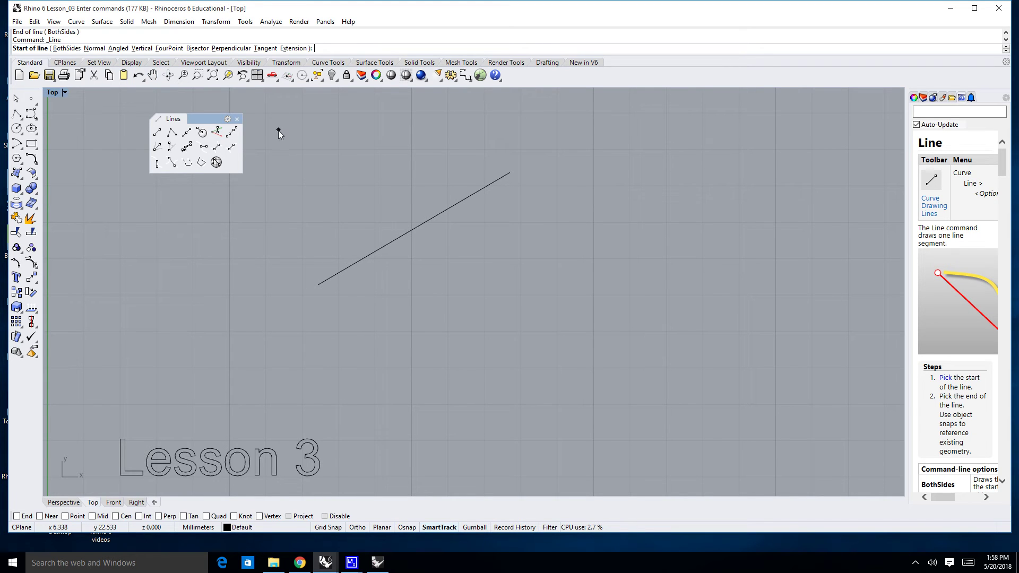
left_click(305, 154)
left_click(431, 156)
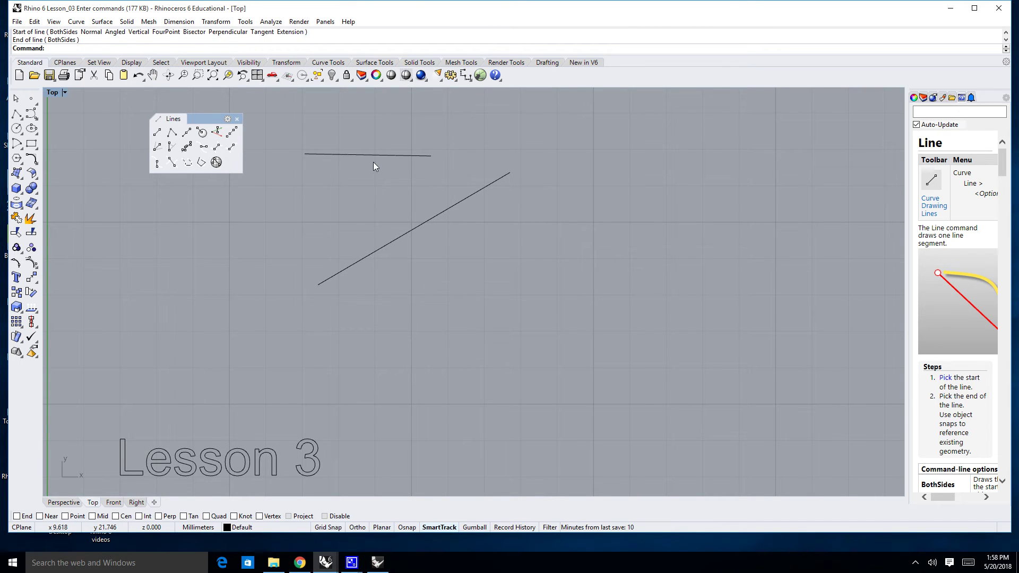
left_click_drag(474, 253, 376, 141)
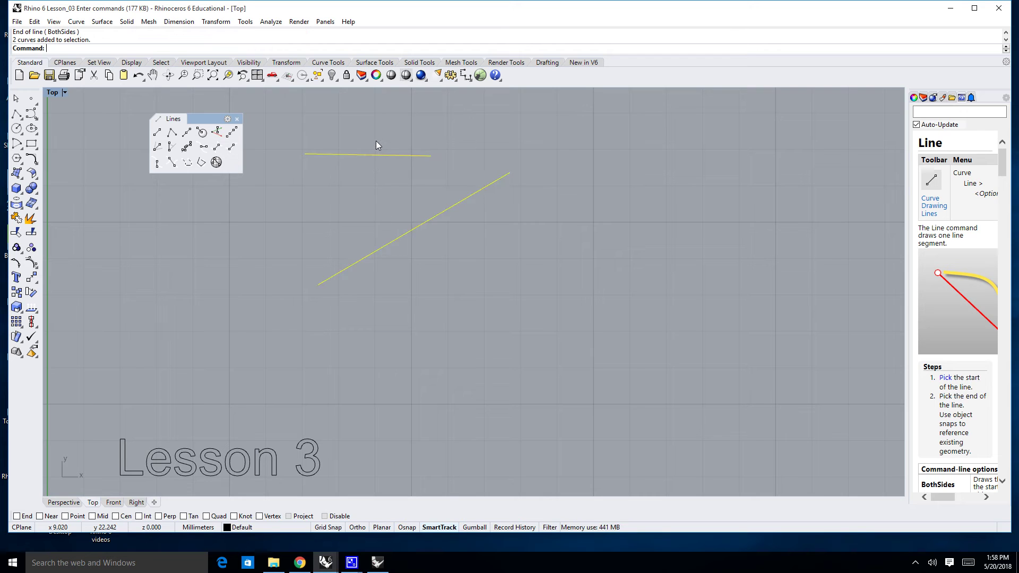
key("Delete")
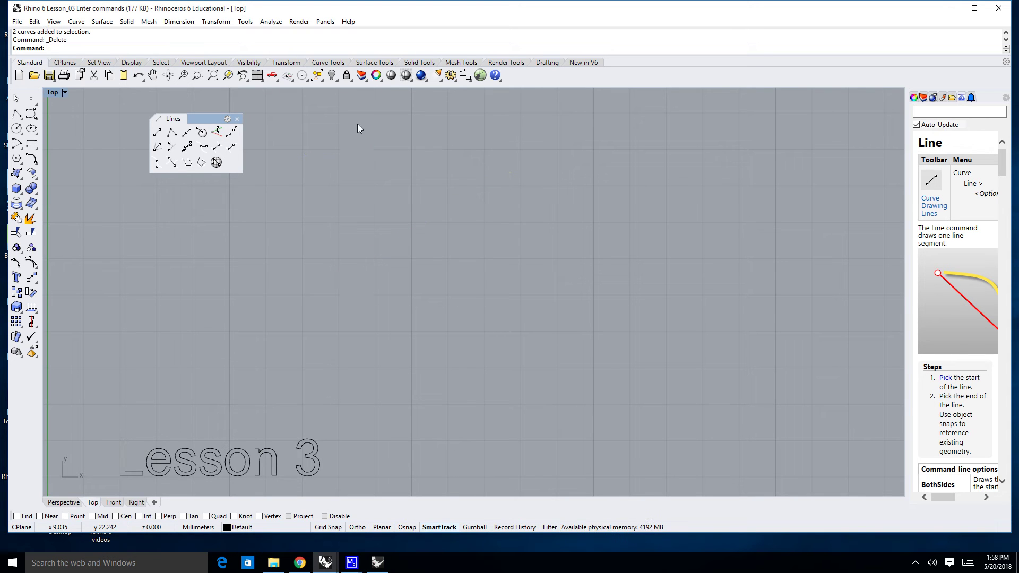
left_click(237, 119)
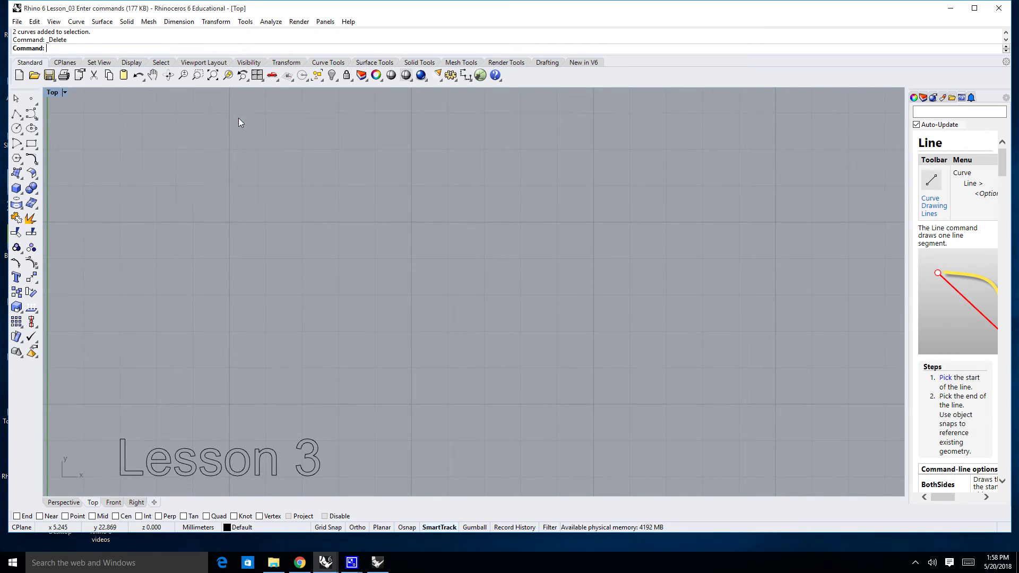
scroll(316, 347, "down", 3)
right_click_drag(317, 351, 366, 337)
scroll(285, 266, "up", 5)
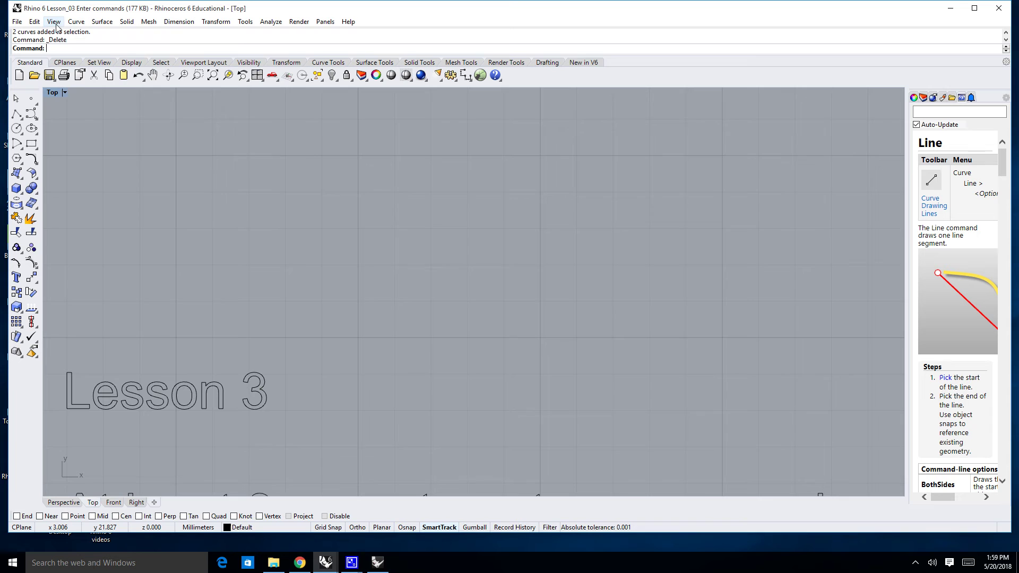
left_click(75, 21)
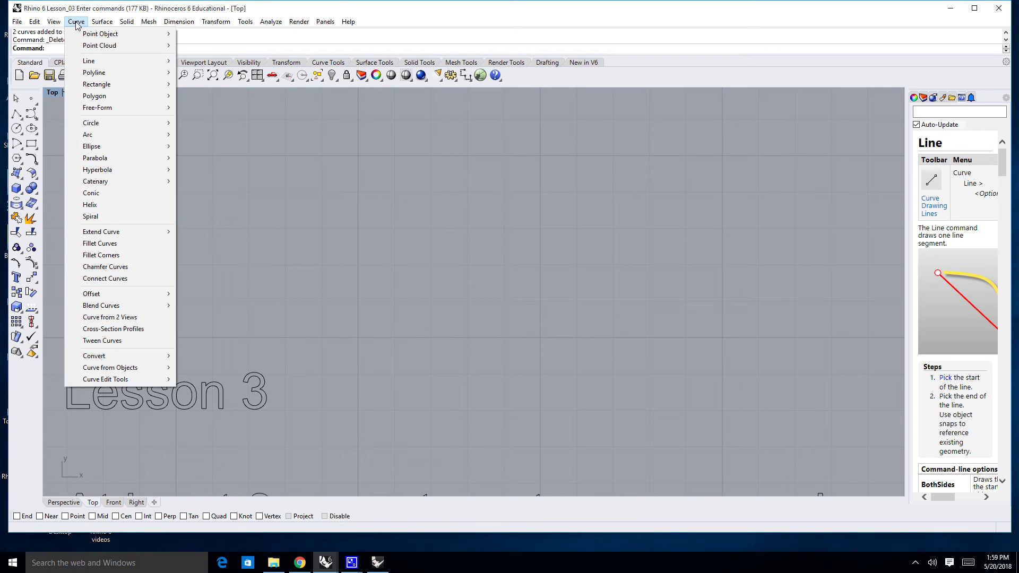
mouse_move(89, 61)
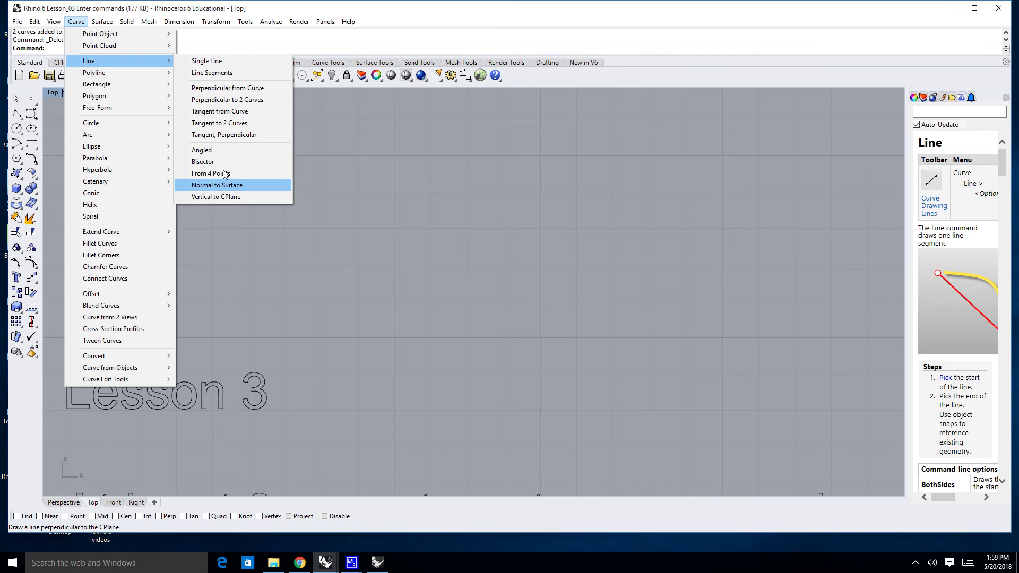
left_click(24, 122)
left_click_drag(54, 113, 325, 136)
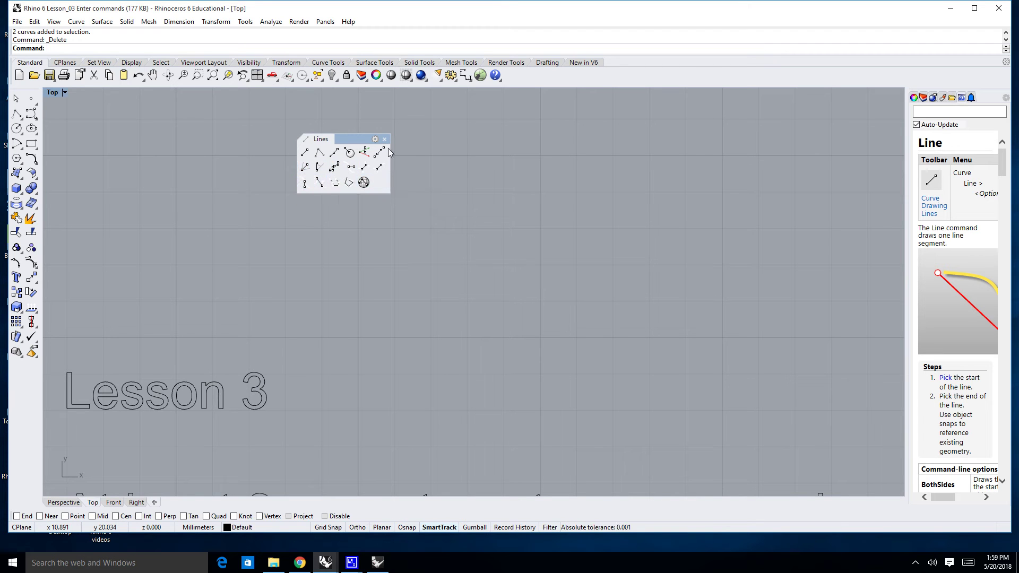
left_click_drag(369, 142, 562, 139)
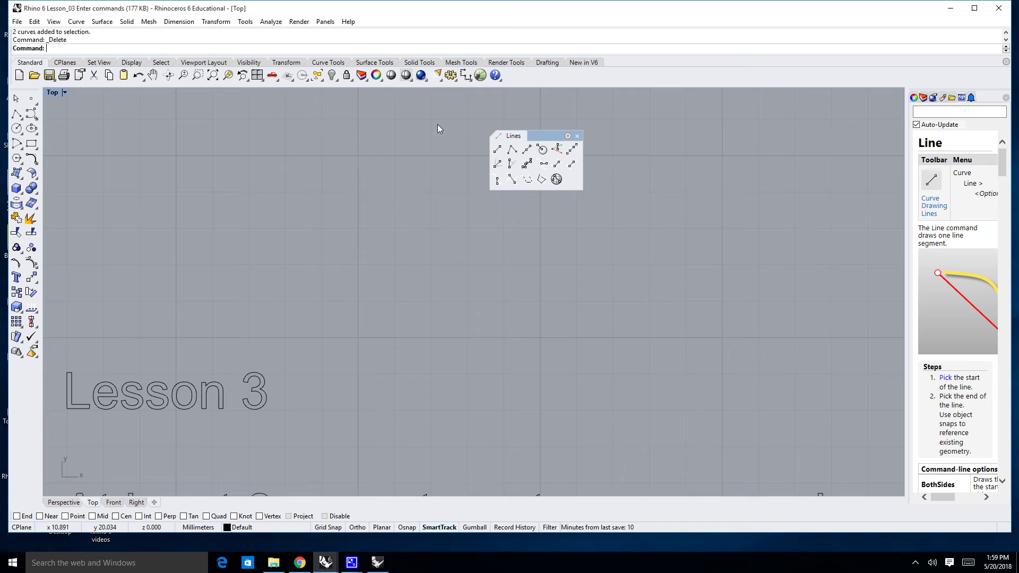
left_click(76, 21)
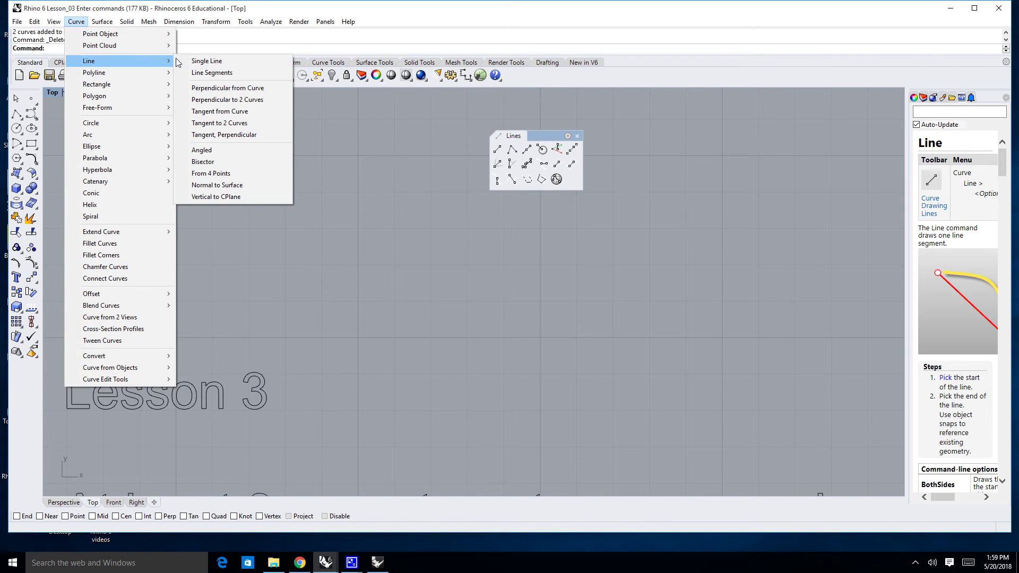
left_click(204, 60)
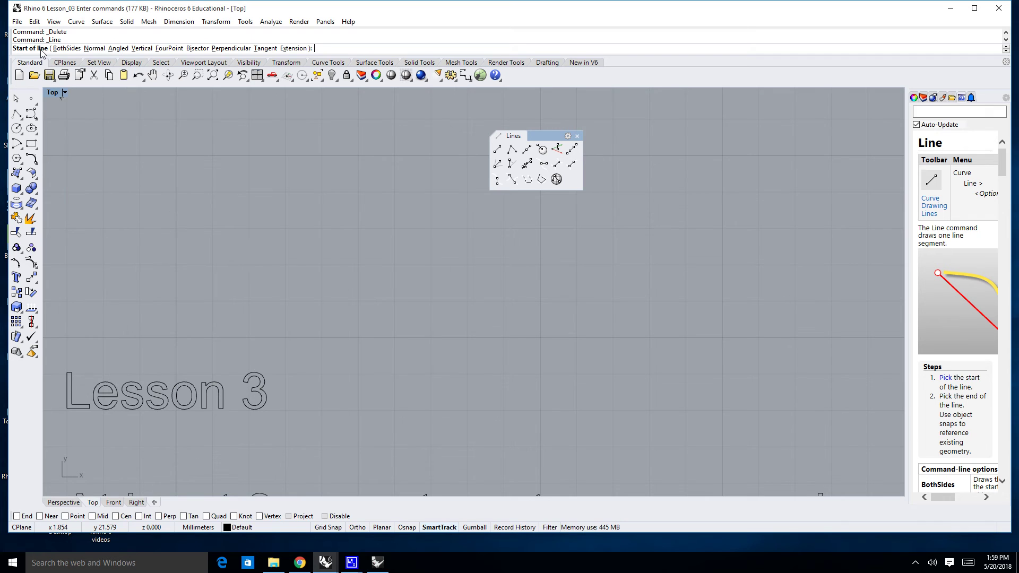
left_click(205, 247)
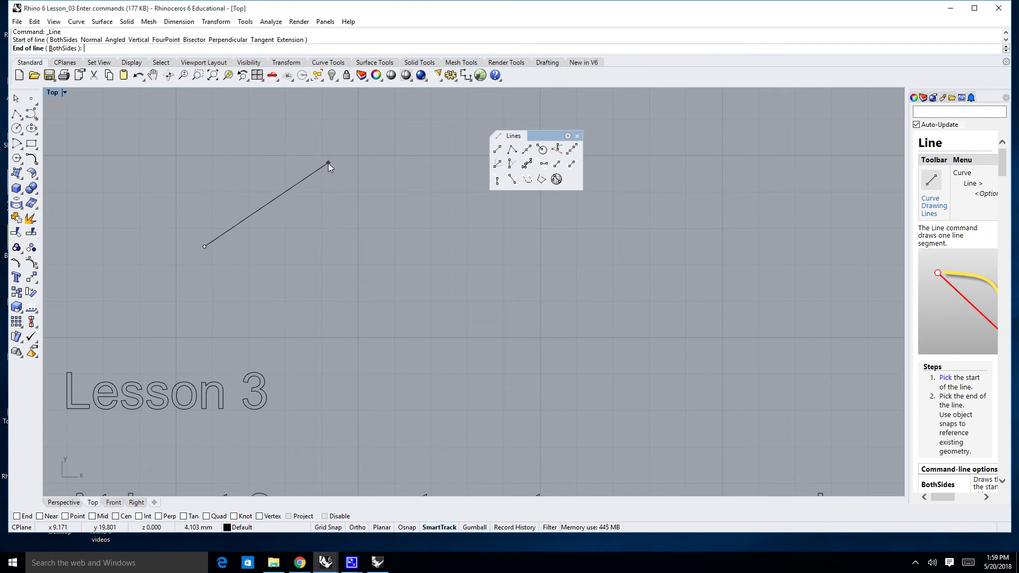
left_click(326, 165)
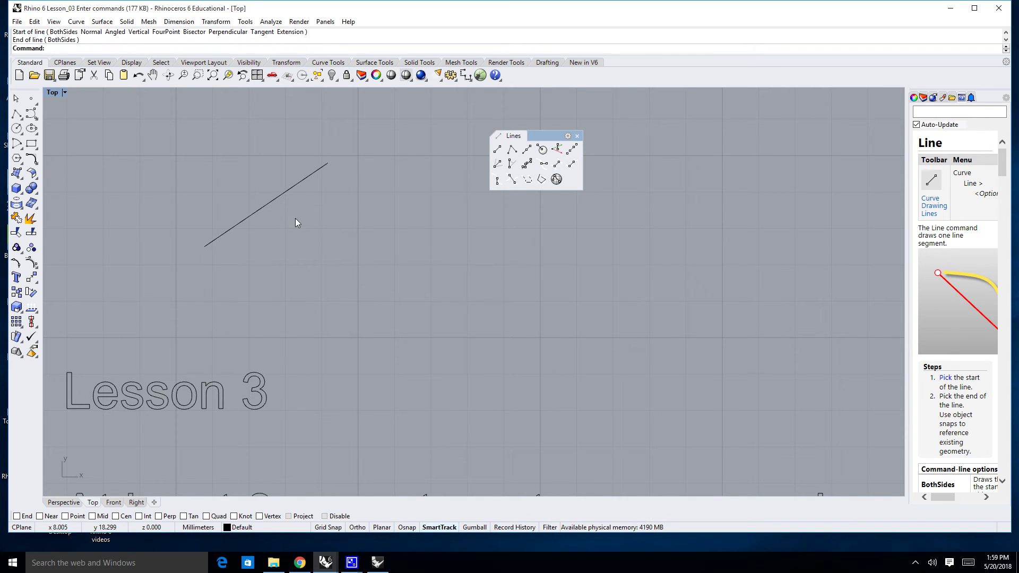
right_click_drag(295, 218, 314, 205)
scroll(313, 205, "down", 2)
left_click_drag(335, 209, 275, 161)
key("Delete")
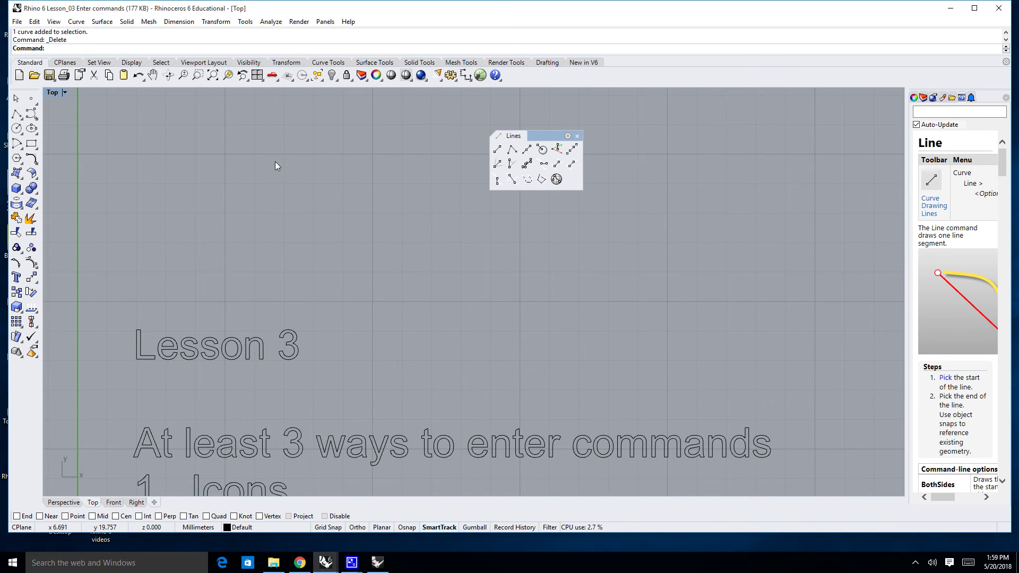
Close the floating Lines toolbar, switch to Drafting, and draw then delete a rising Single Line
left_click(577, 136)
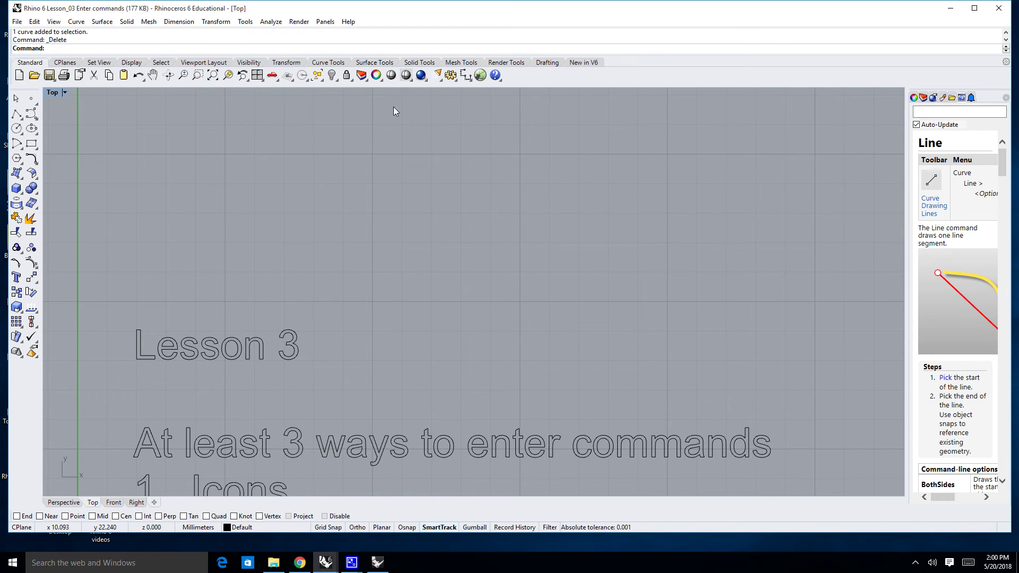
left_click(547, 62)
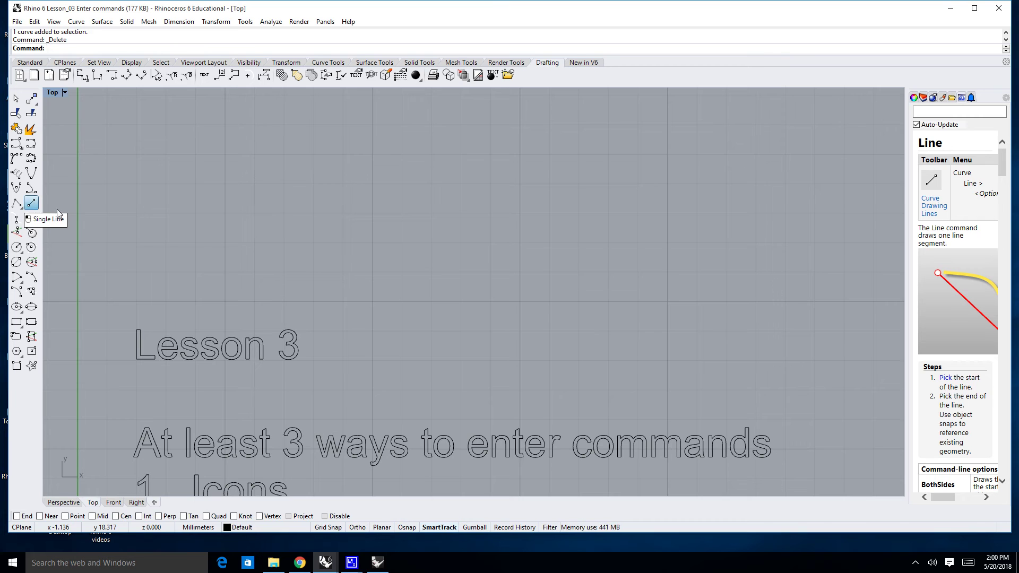
left_click(33, 205)
left_click(238, 230)
left_click(402, 198)
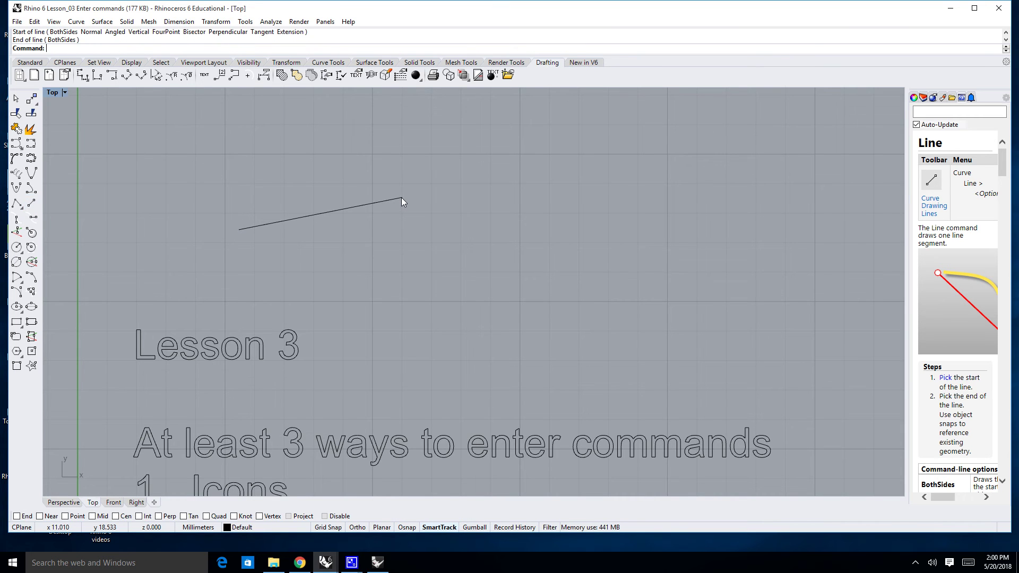
left_click(383, 203)
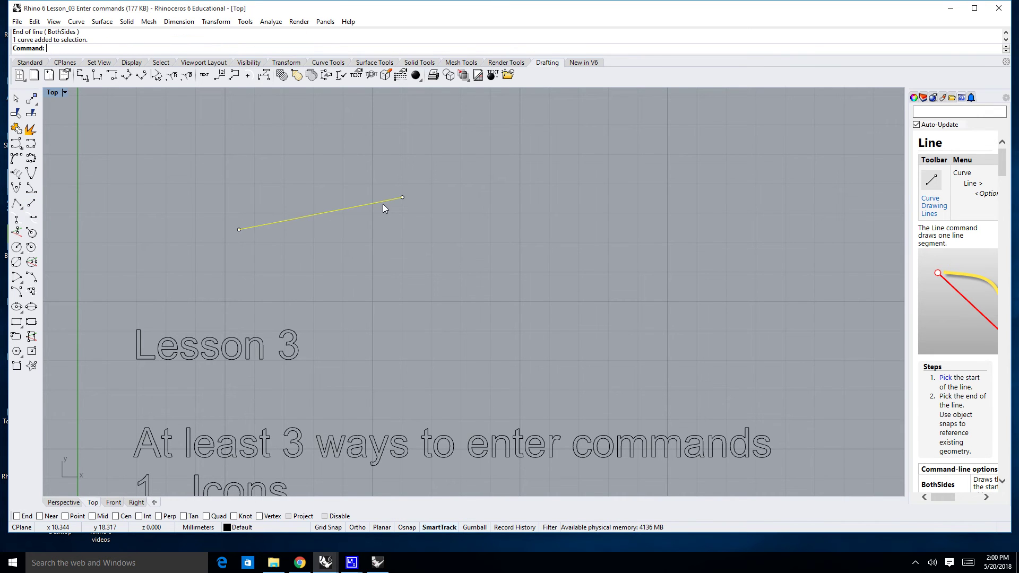
key("Delete")
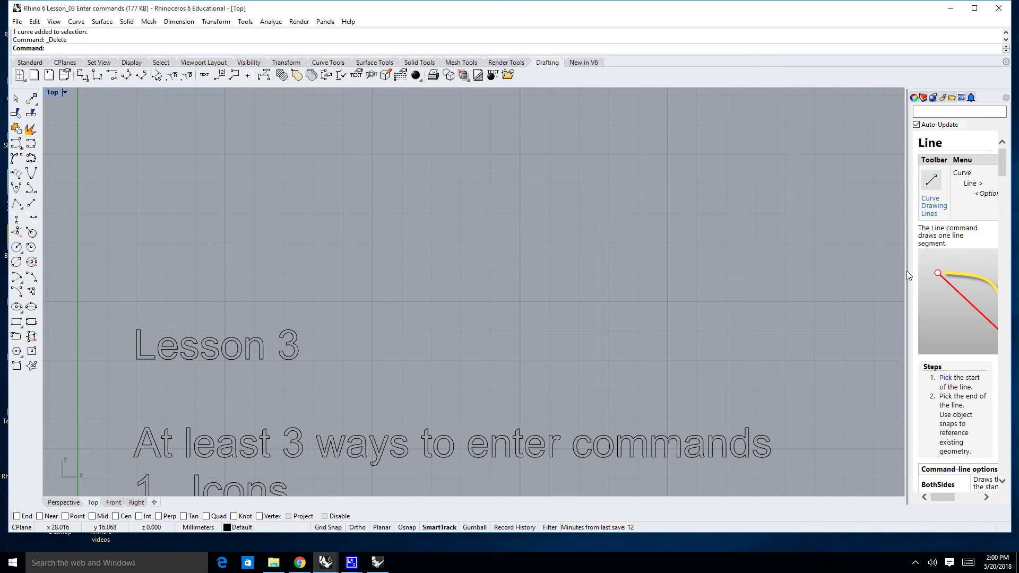
Widen the side panel and view Properties, Layers and Libraries before returning to Help
left_click_drag(906, 270, 792, 273)
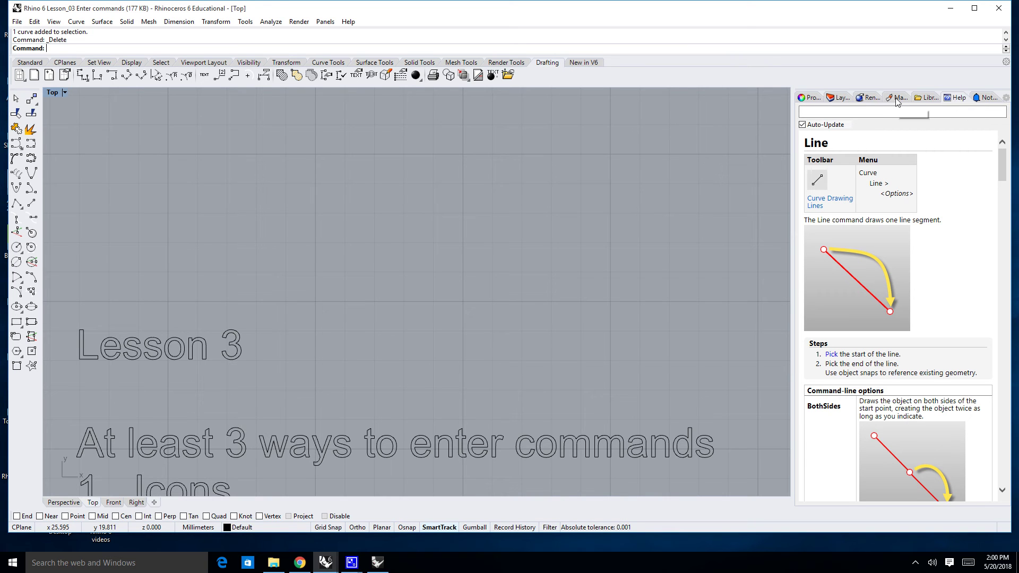
left_click(812, 98)
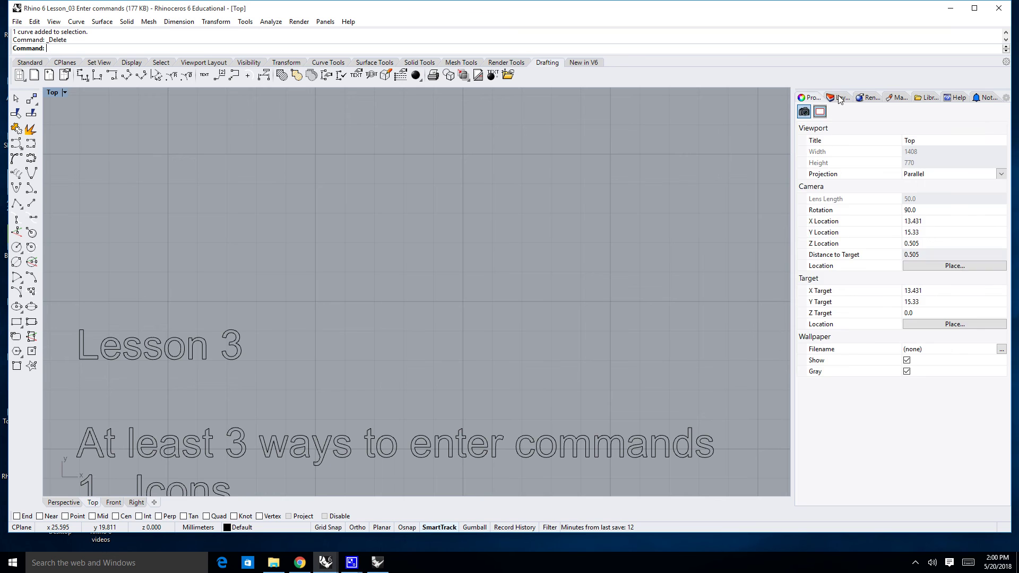
left_click(840, 97)
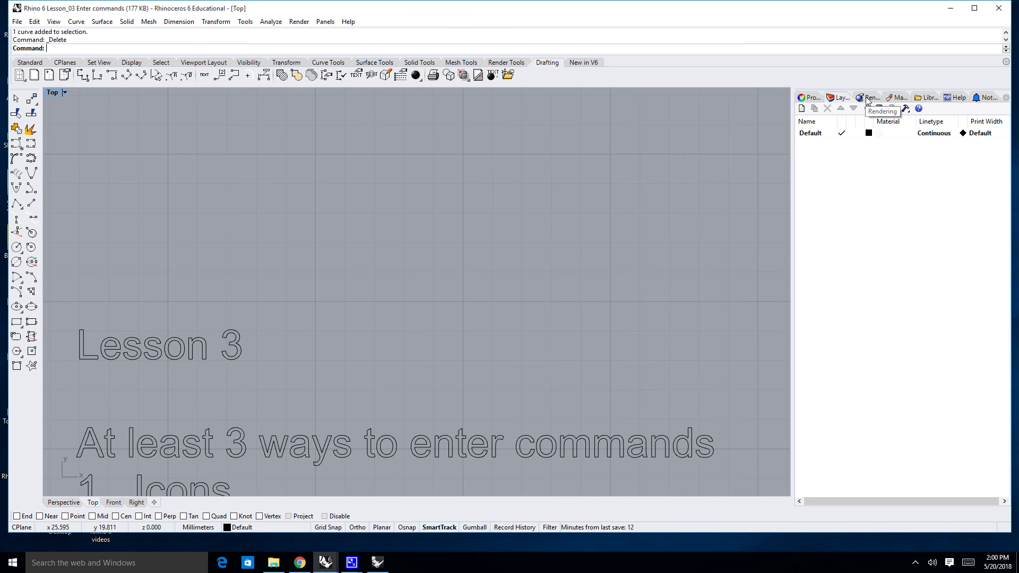
left_click(928, 98)
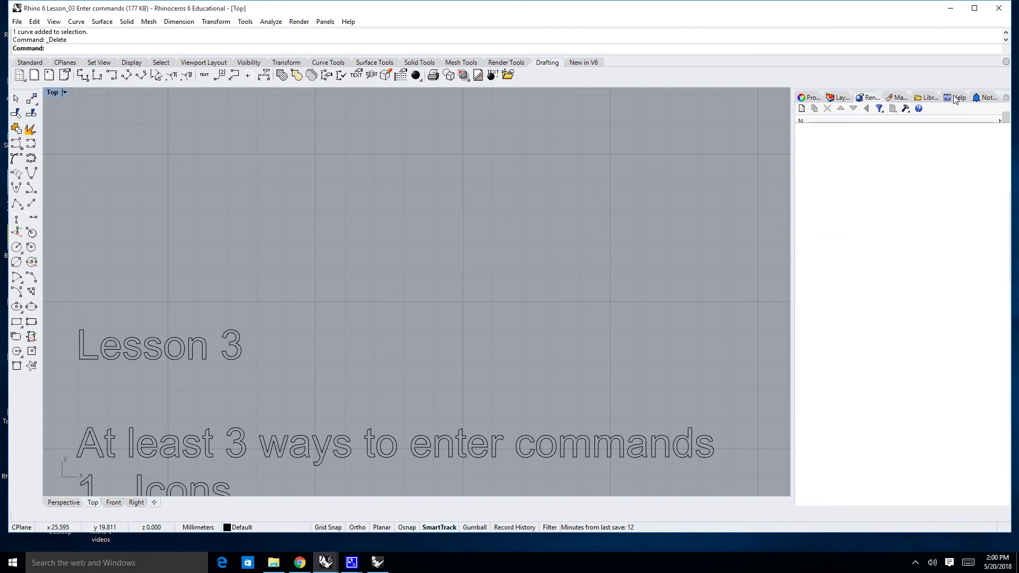
left_click(949, 99)
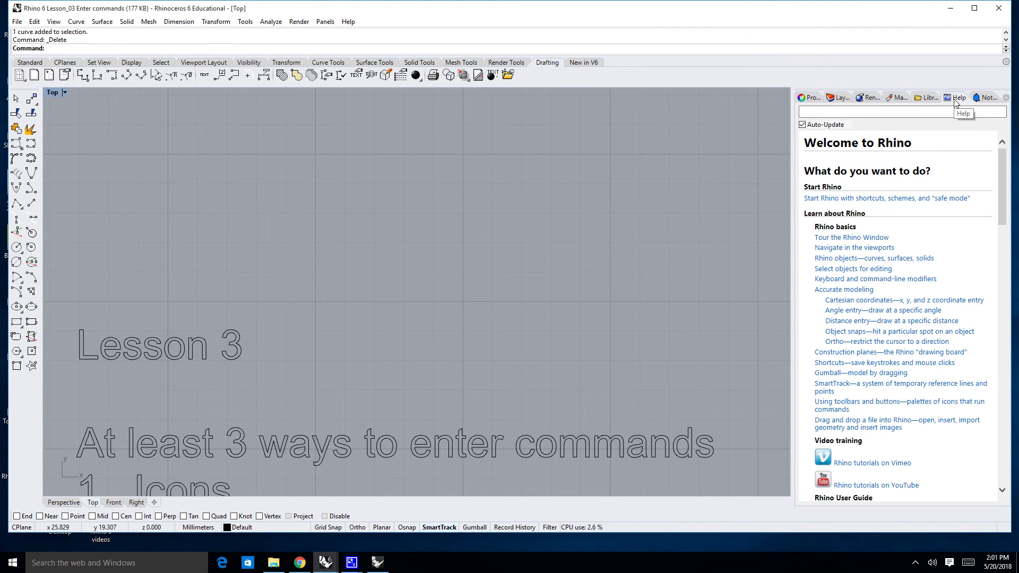
Move the Help tab ahead of Libraries, float it into the viewport, then close it
left_click_drag(955, 102, 926, 99)
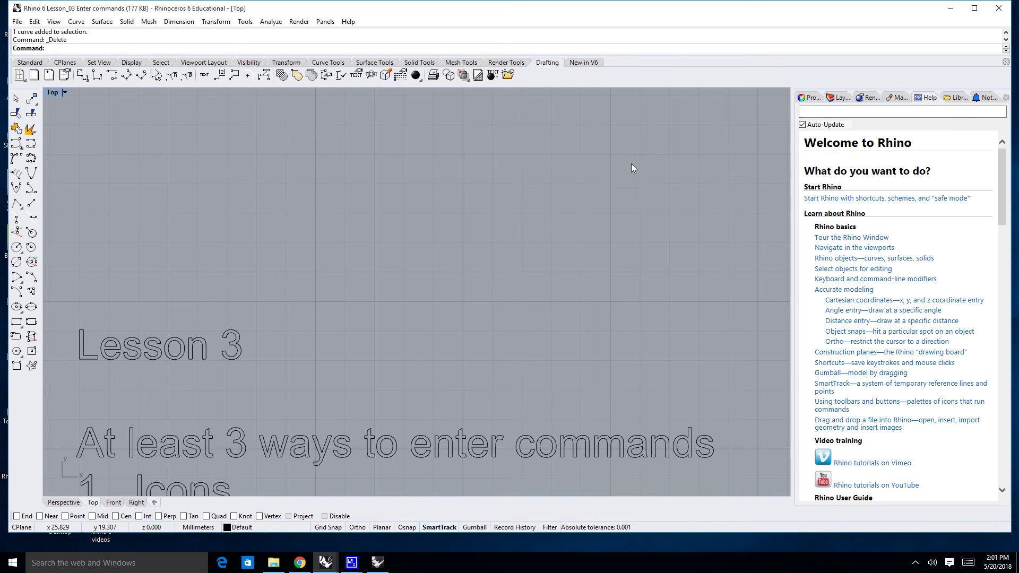
left_click_drag(632, 168, 630, 166)
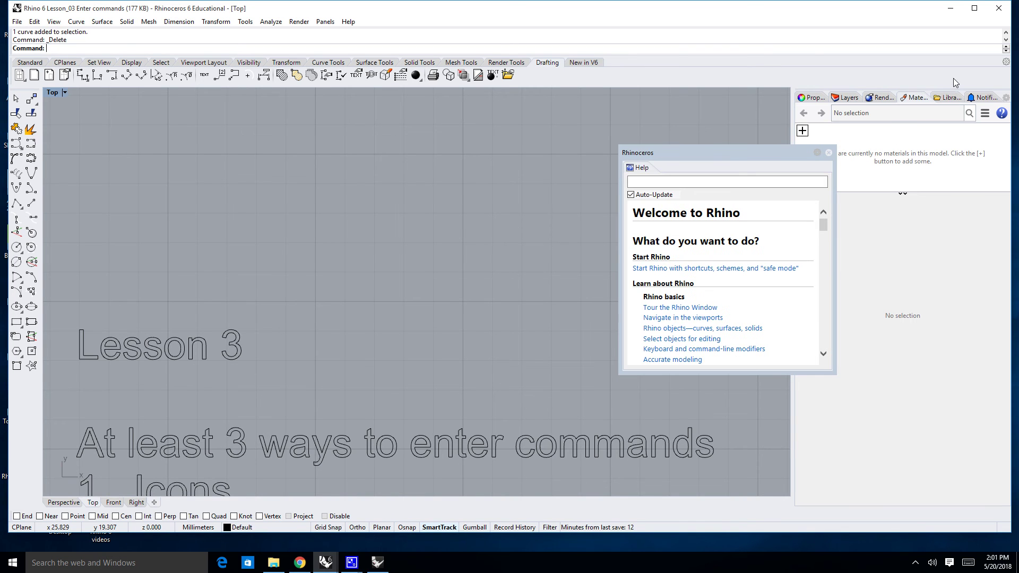
left_click_drag(764, 153, 569, 140)
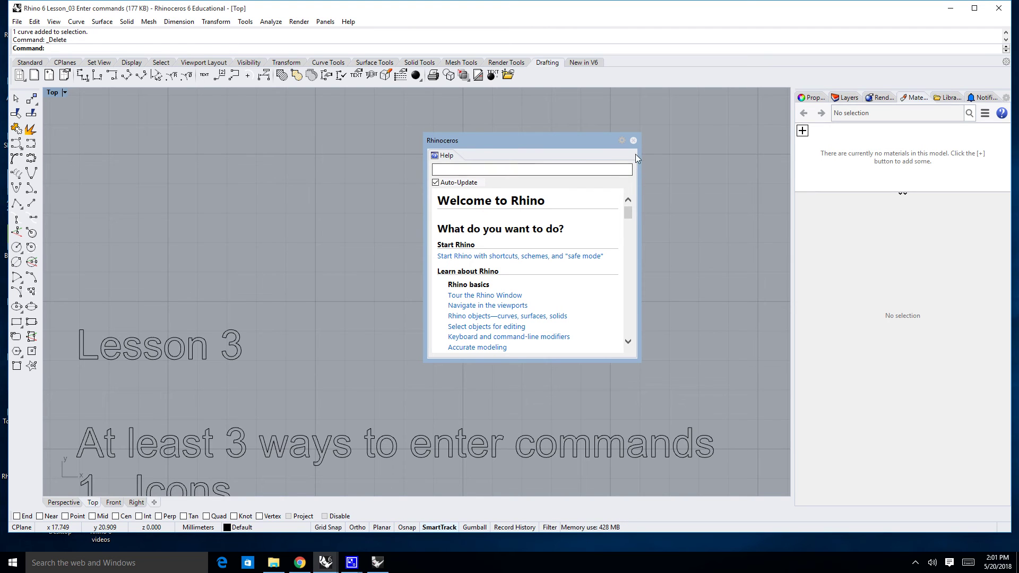
left_click(634, 141)
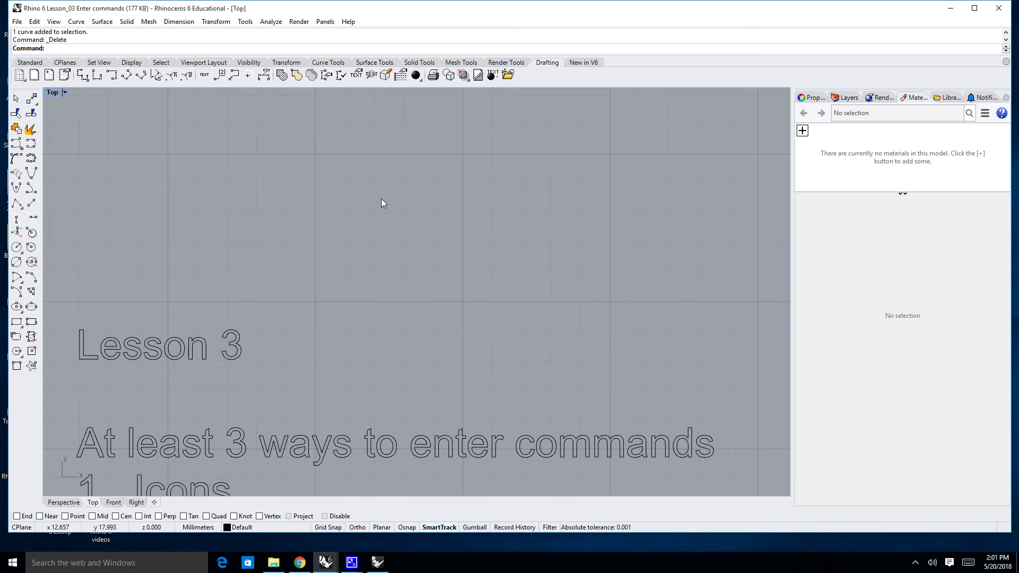
Reopen Command Help from the Help menu and dock it taller in the side panel
left_click(346, 22)
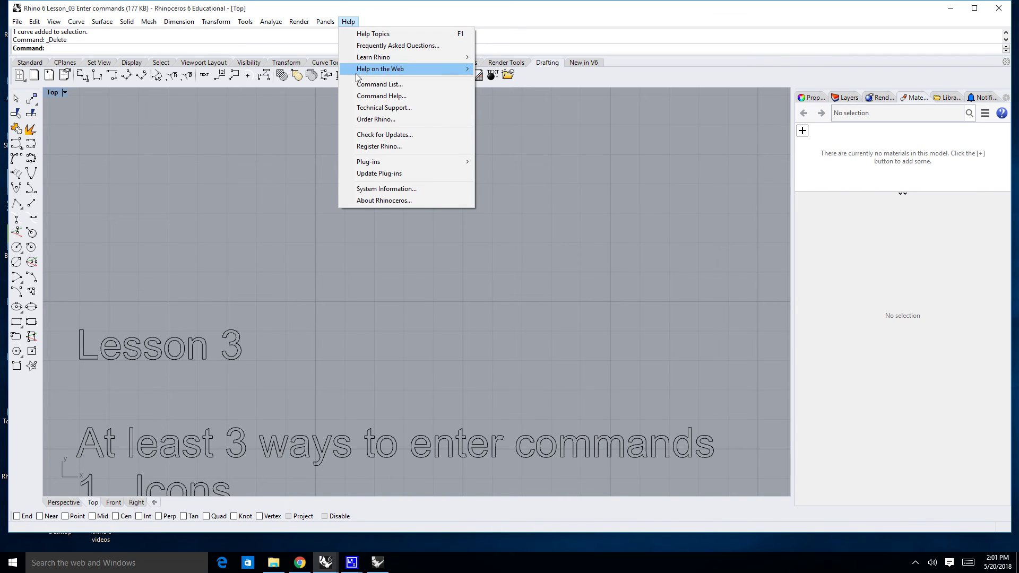
left_click(383, 96)
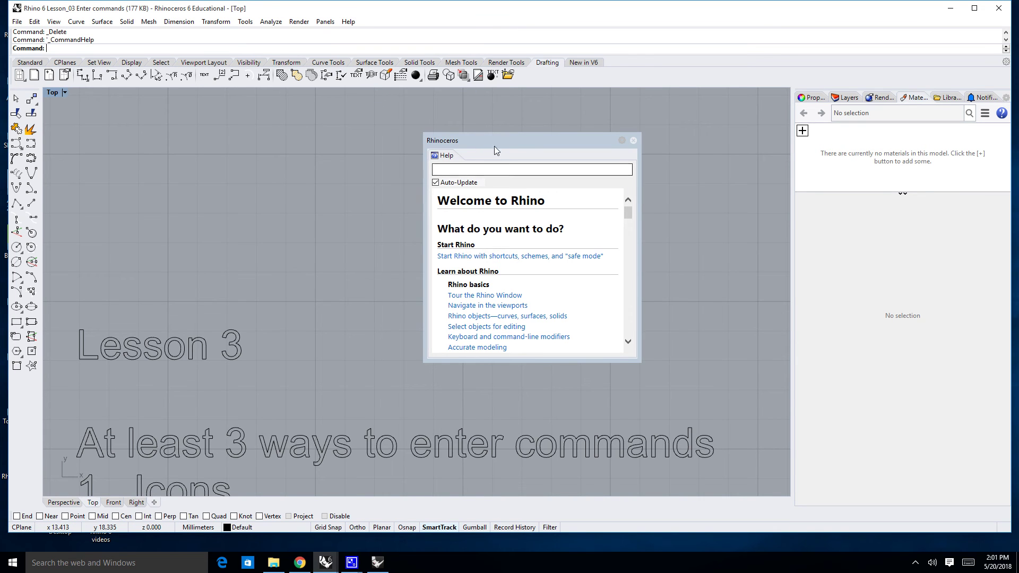
left_click_drag(501, 141, 942, 97)
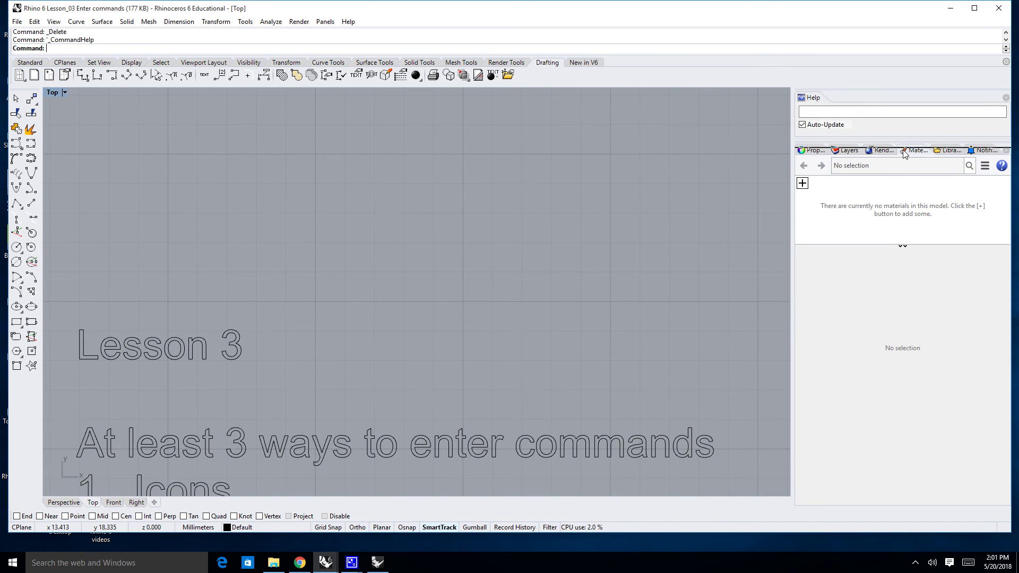
left_click_drag(900, 246, 896, 250)
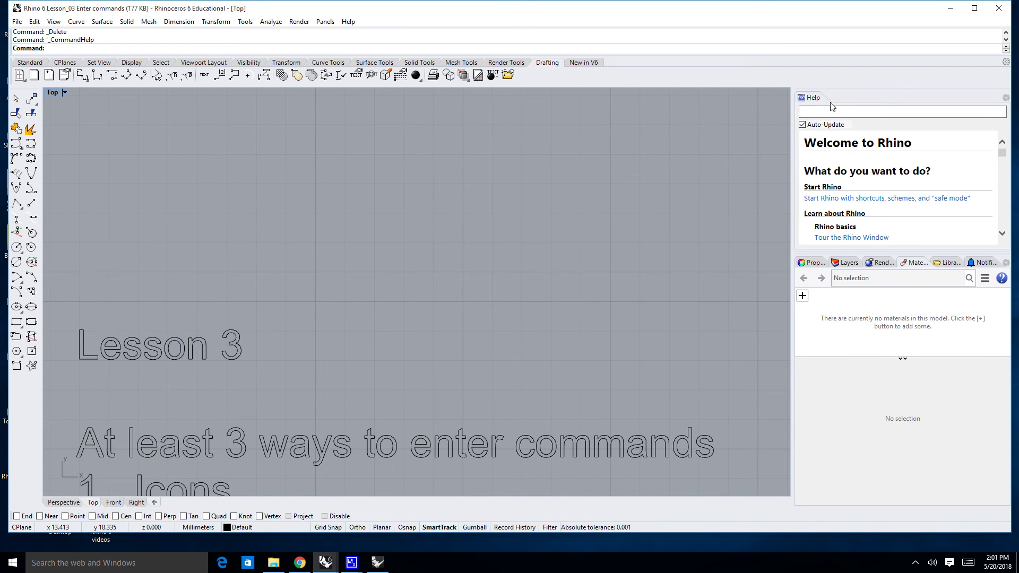
Float the help panel out again and stretch it into a tall window on the right
left_click_drag(881, 89, 545, 136)
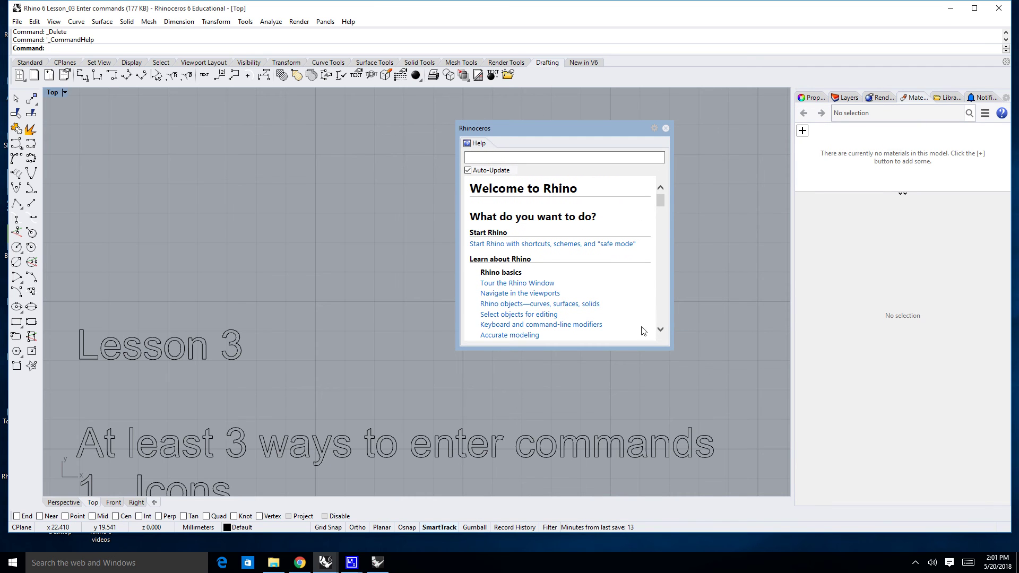
left_click_drag(623, 350, 591, 477)
left_click_drag(577, 125, 658, 79)
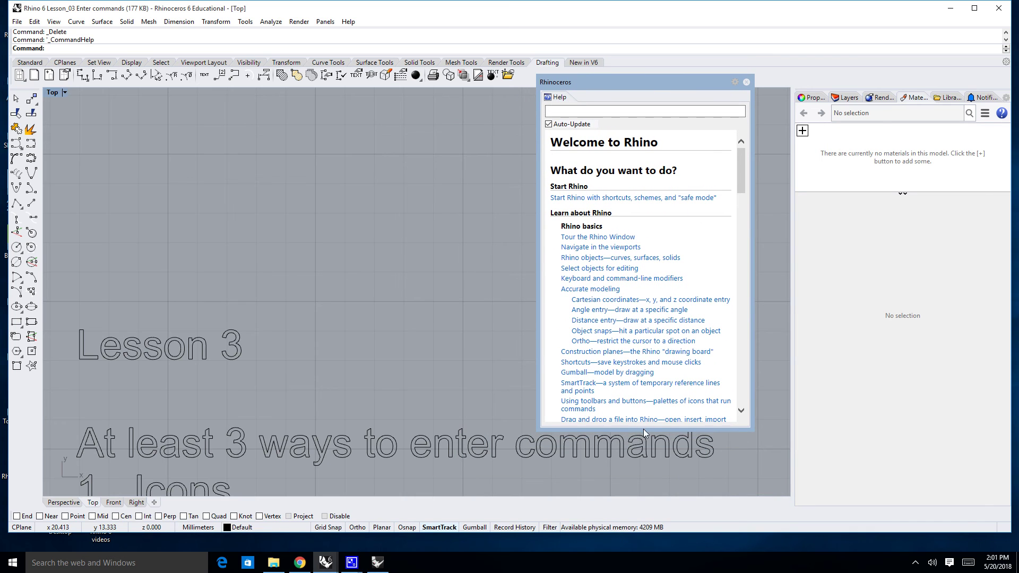
left_click_drag(643, 428, 644, 484)
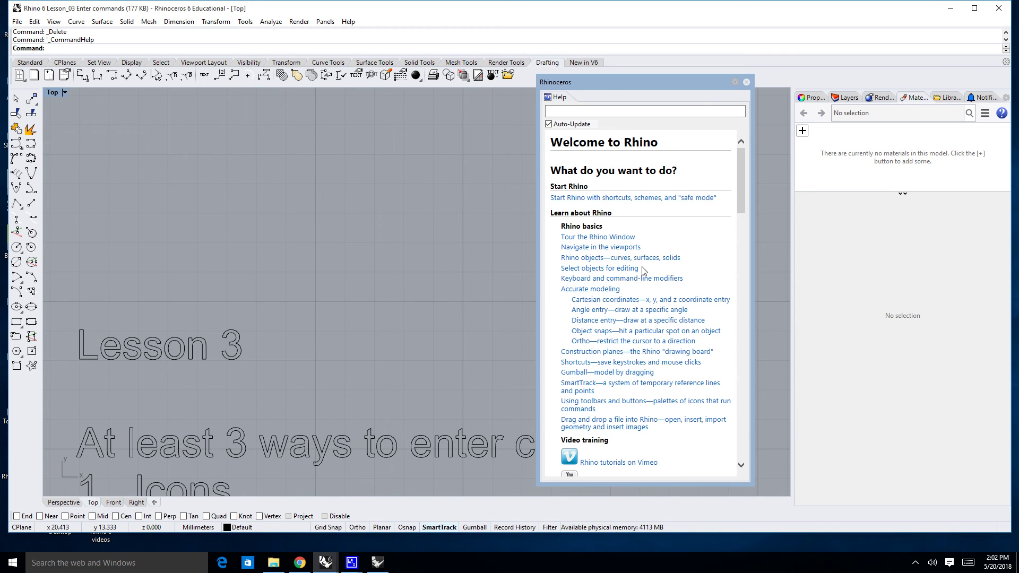
Scroll the help topics and open 'Draw lines and curves—starting objects'
scroll(643, 271, "down", 3)
scroll(644, 270, "up", 3)
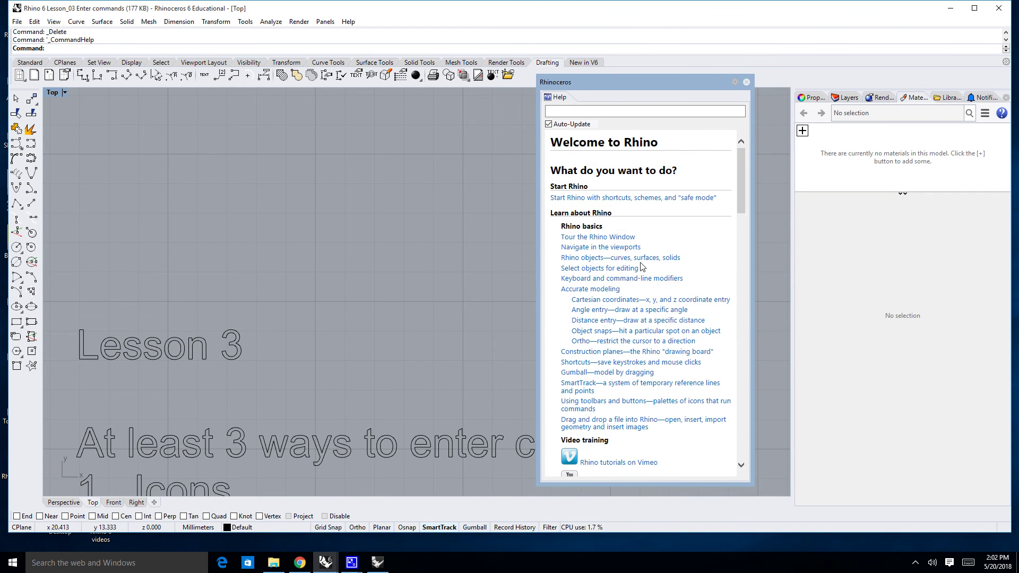
scroll(642, 266, "down", 5)
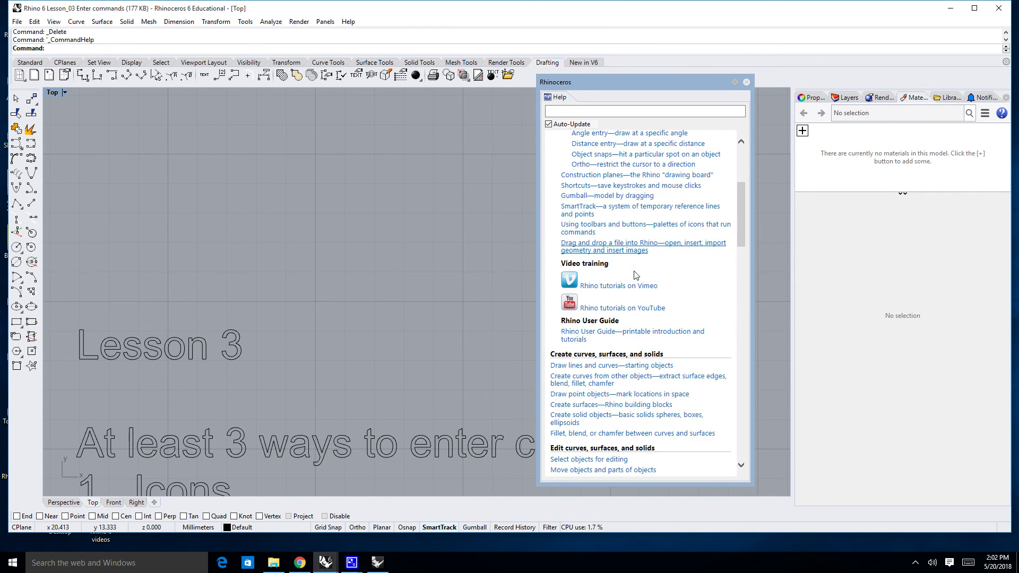
scroll(635, 276, "down", 10)
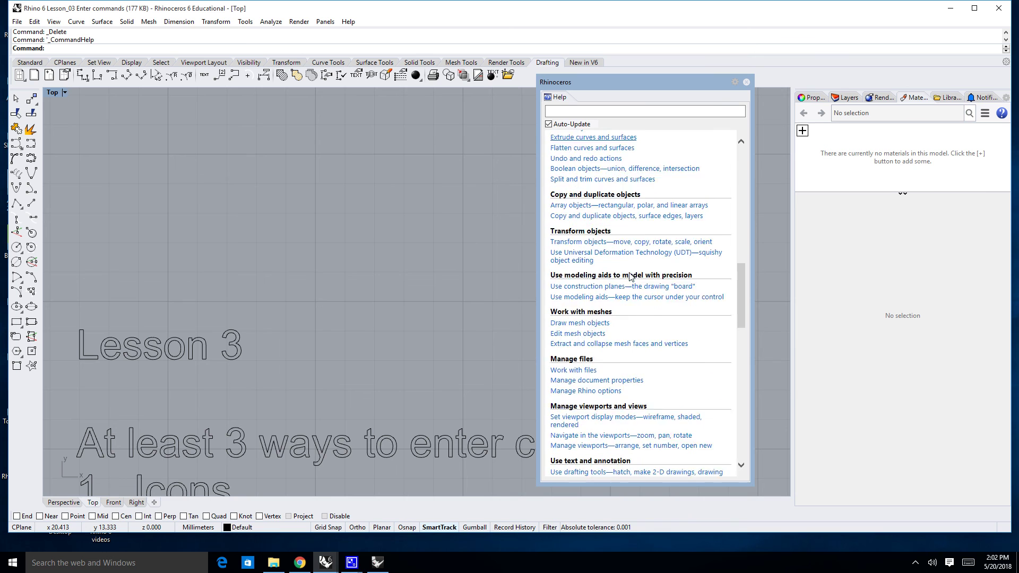
scroll(630, 277, "down", 5)
scroll(630, 273, "up", 12)
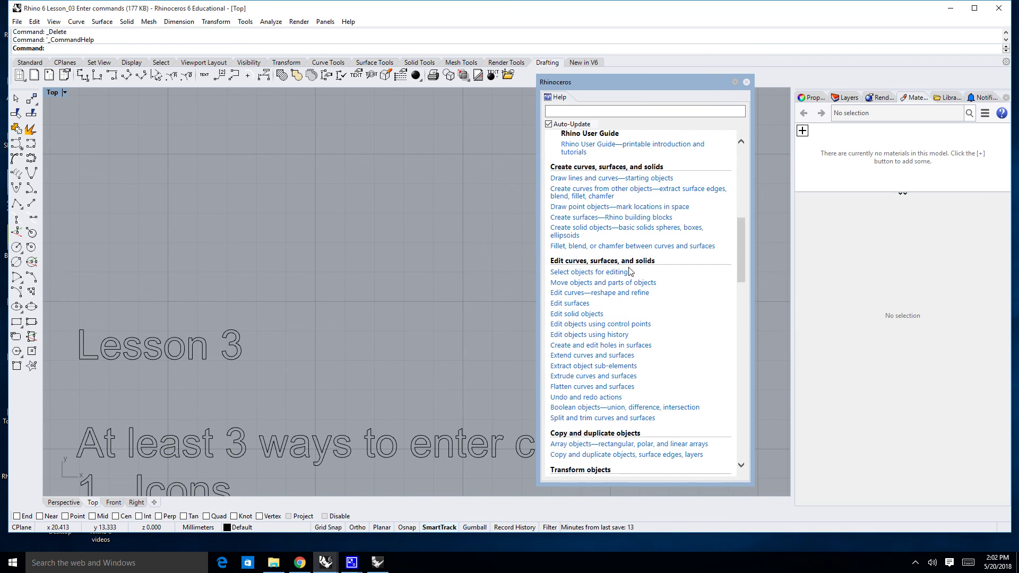
scroll(631, 273, "down", 5)
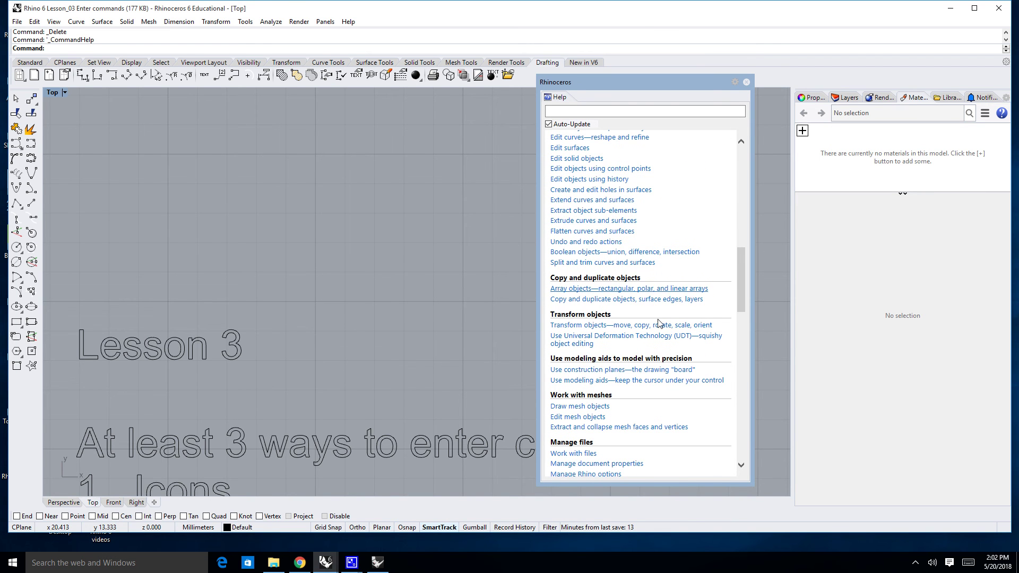
scroll(616, 262, "up", 7)
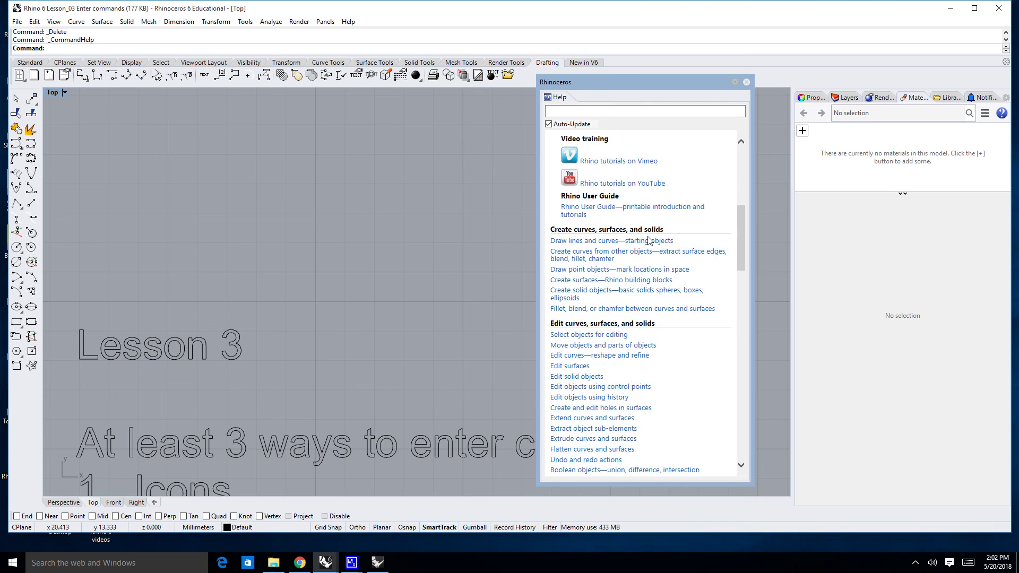
scroll(648, 240, "up", 3)
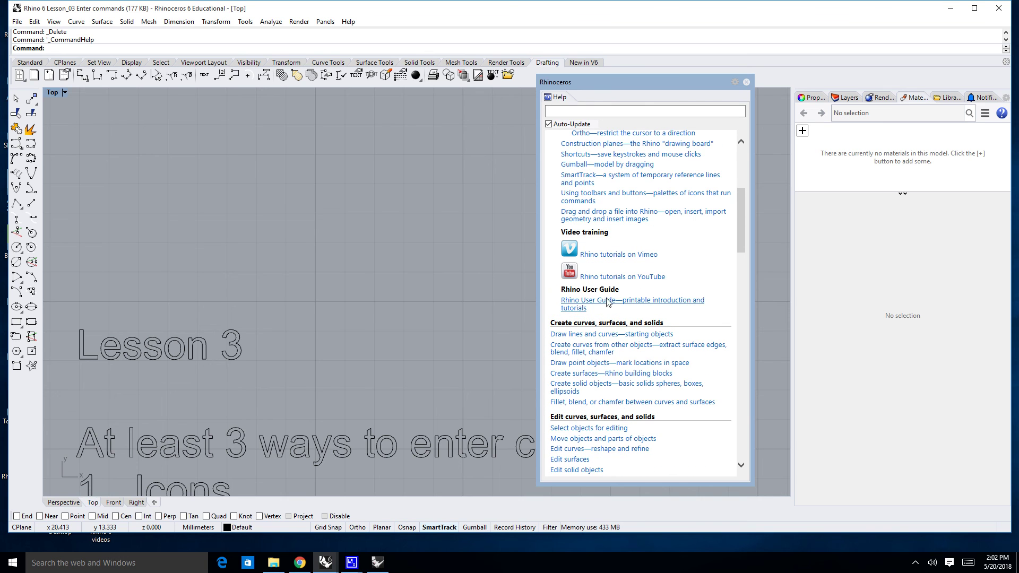
left_click(603, 334)
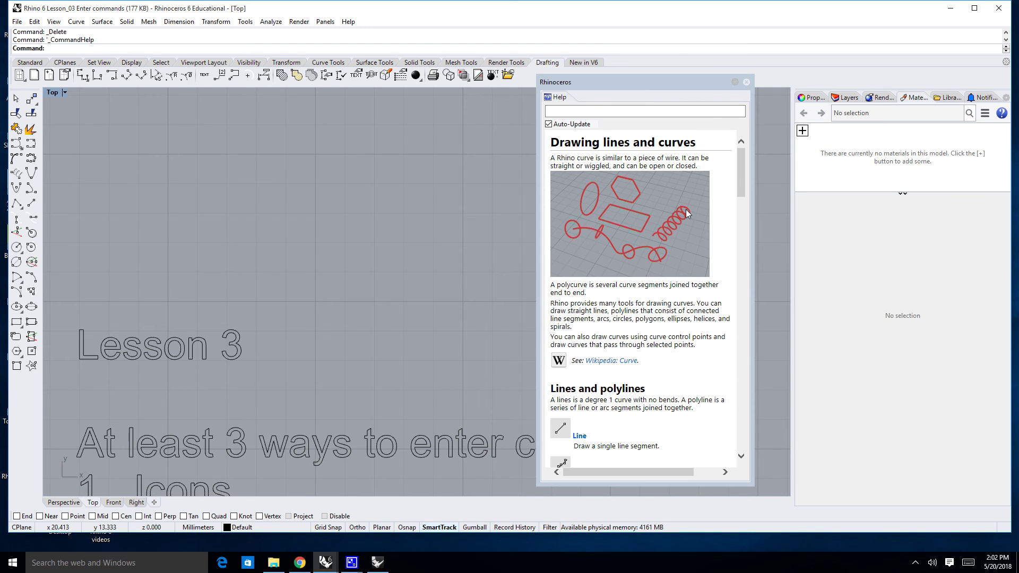
mouse_move(741, 180)
left_mouse_down()
mouse_move(720, 428)
mouse_move(723, 171)
left_mouse_up()
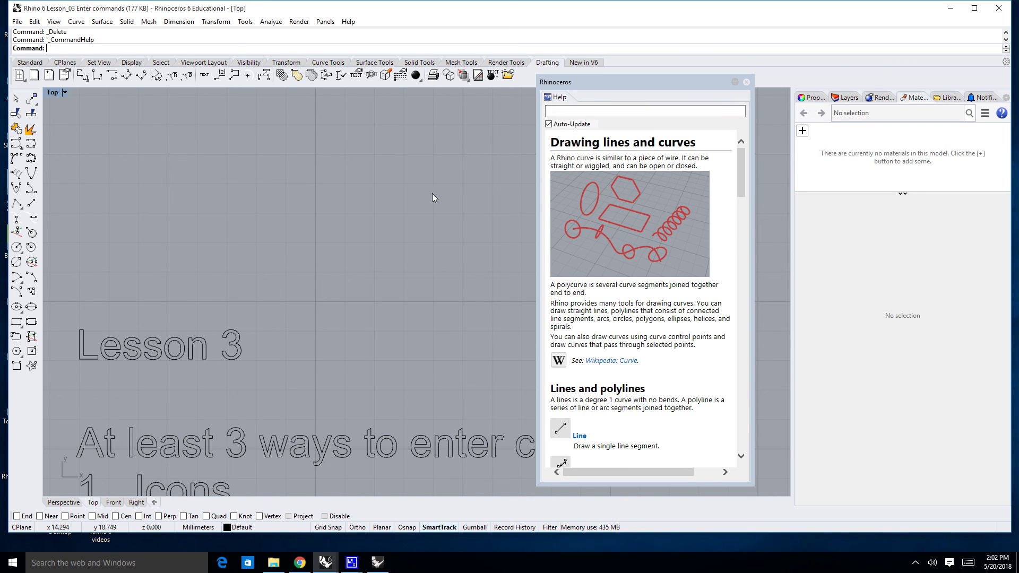
Tear the Lines palette from the Standard curve flyout into the Top viewport and start Single Line
left_click(30, 63)
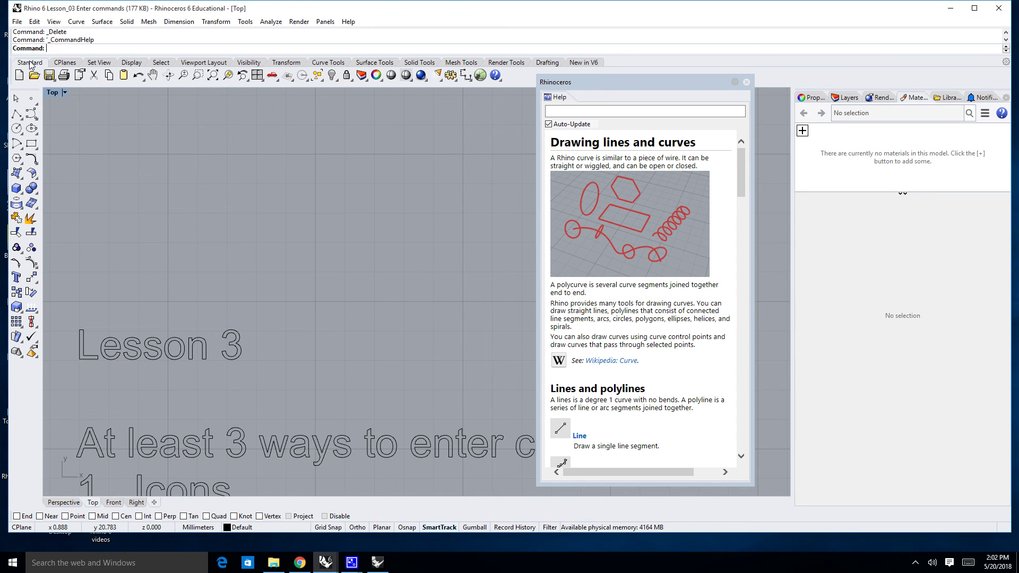
left_click(20, 117)
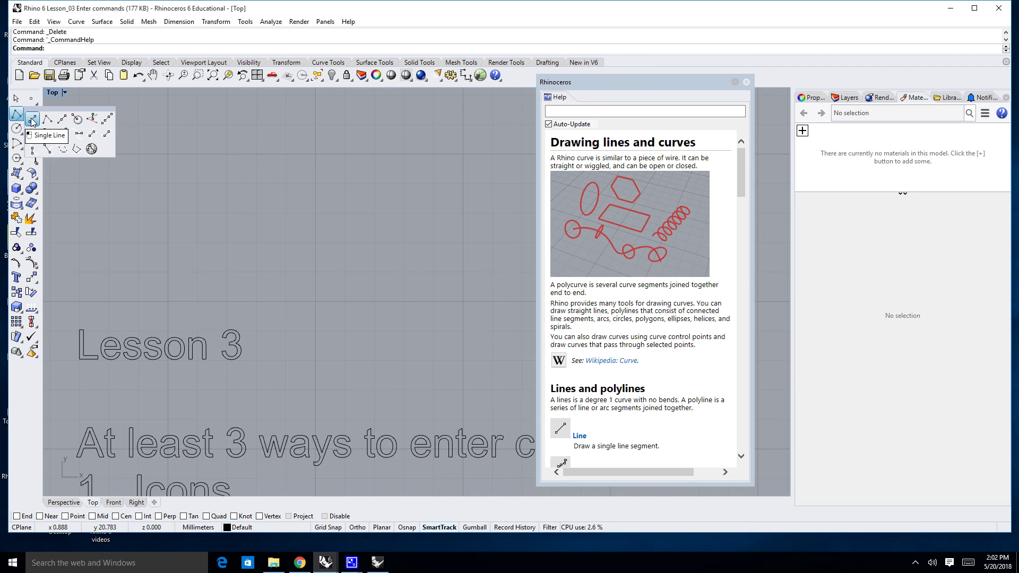
left_click_drag(58, 111, 471, 169)
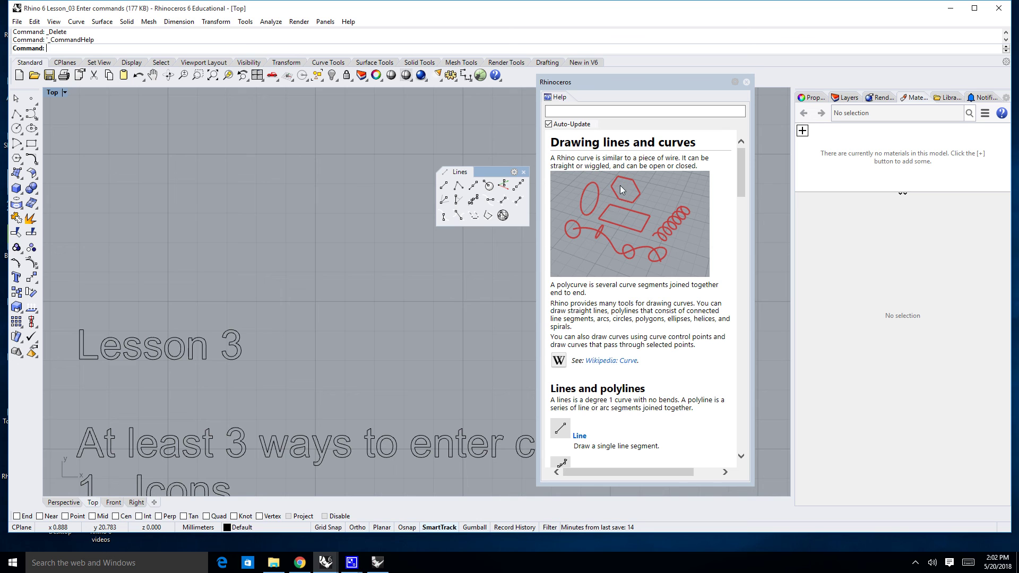
left_click(444, 186)
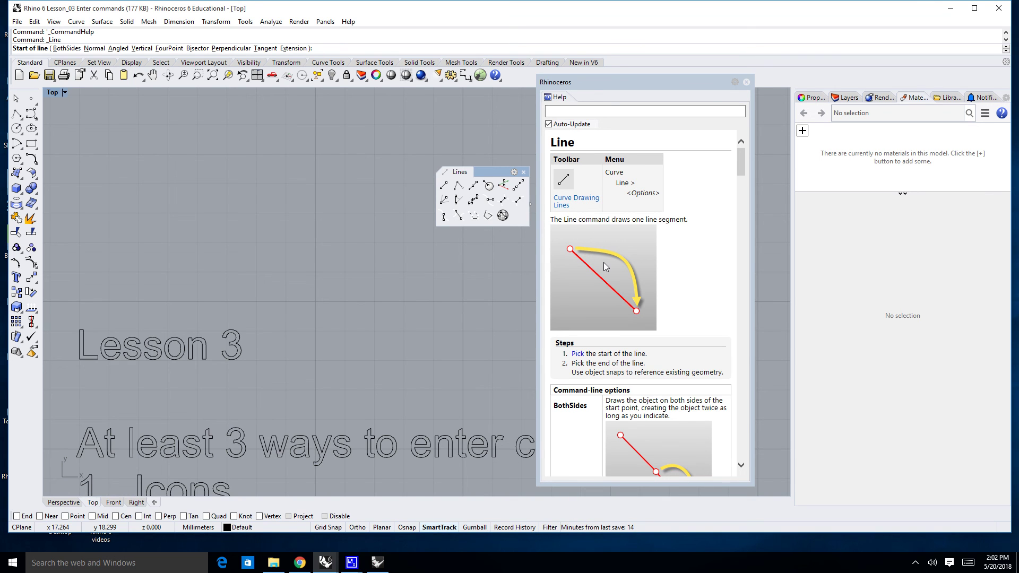
Scroll the Line help page past the BothSides, Normal and Angled options to the Lines video
scroll(598, 275, "down", 3)
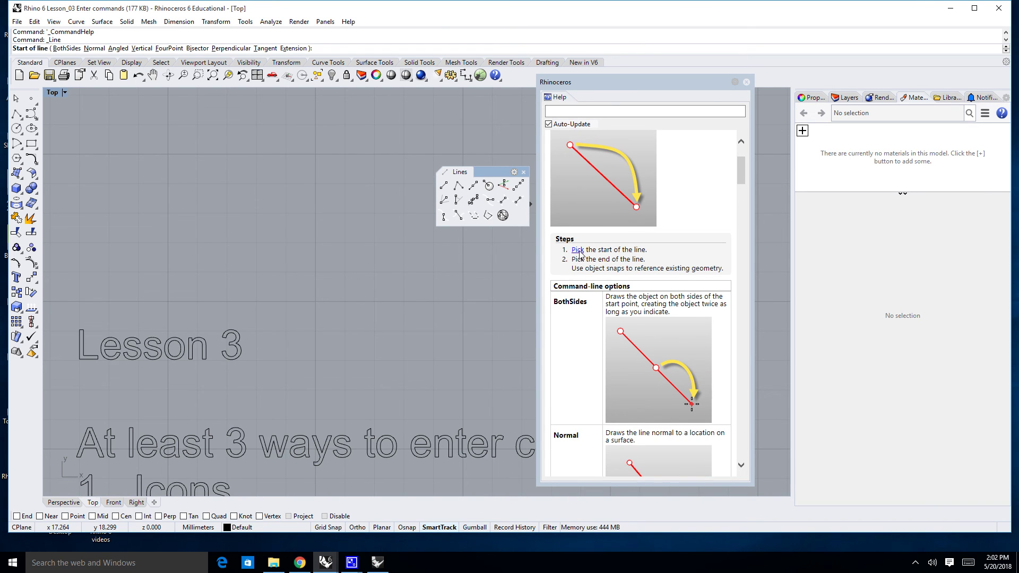
scroll(581, 255, "down", 1)
scroll(588, 222, "down", 1)
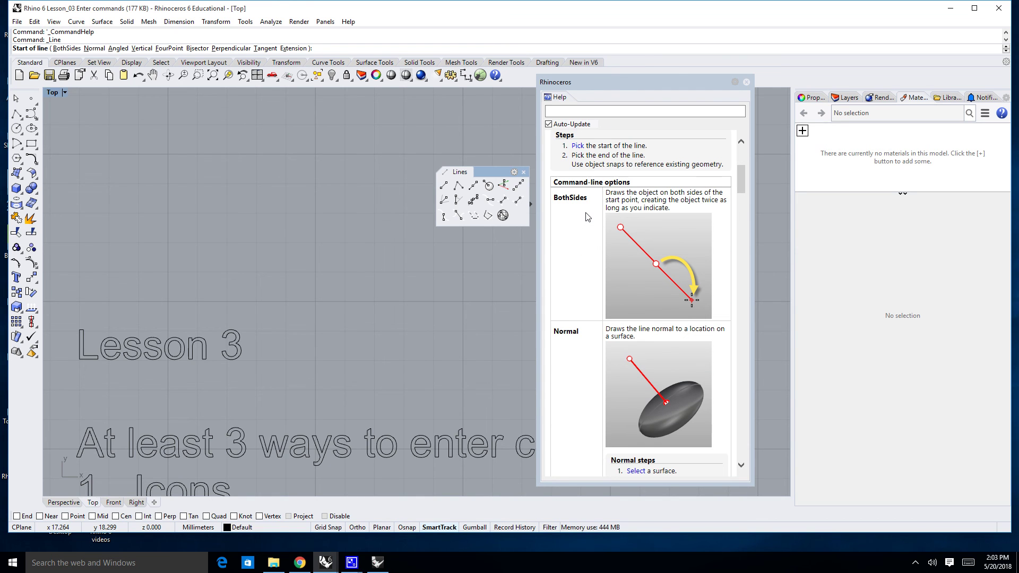
scroll(588, 212, "down", 1)
scroll(588, 211, "up", 2)
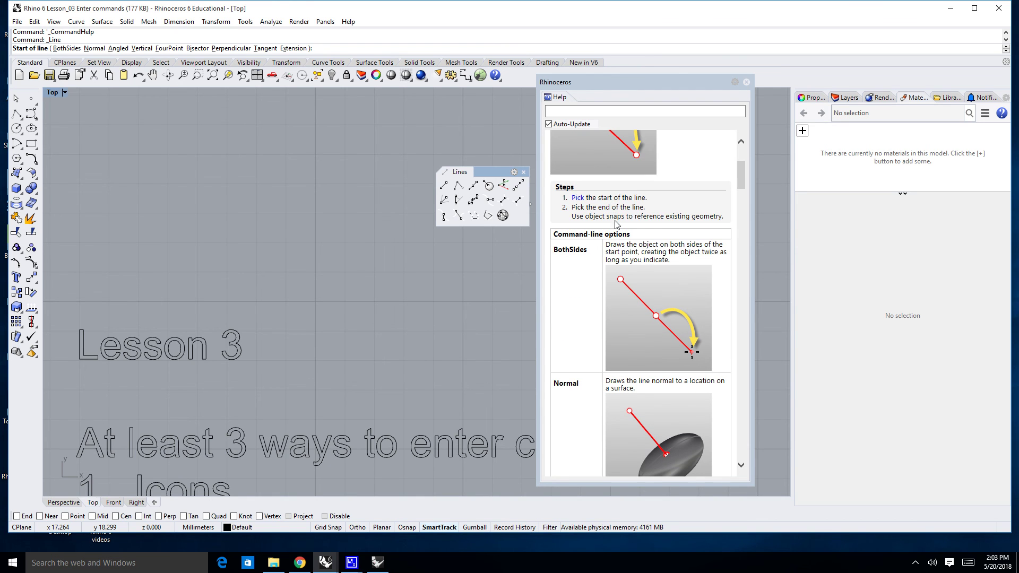
scroll(624, 256, "down", 1)
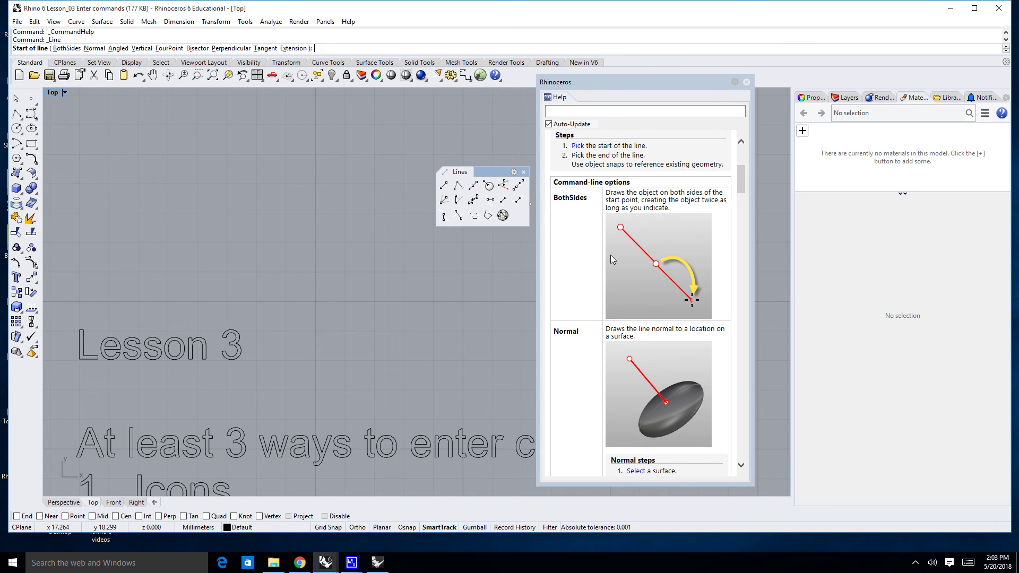
scroll(603, 317, "down", 2)
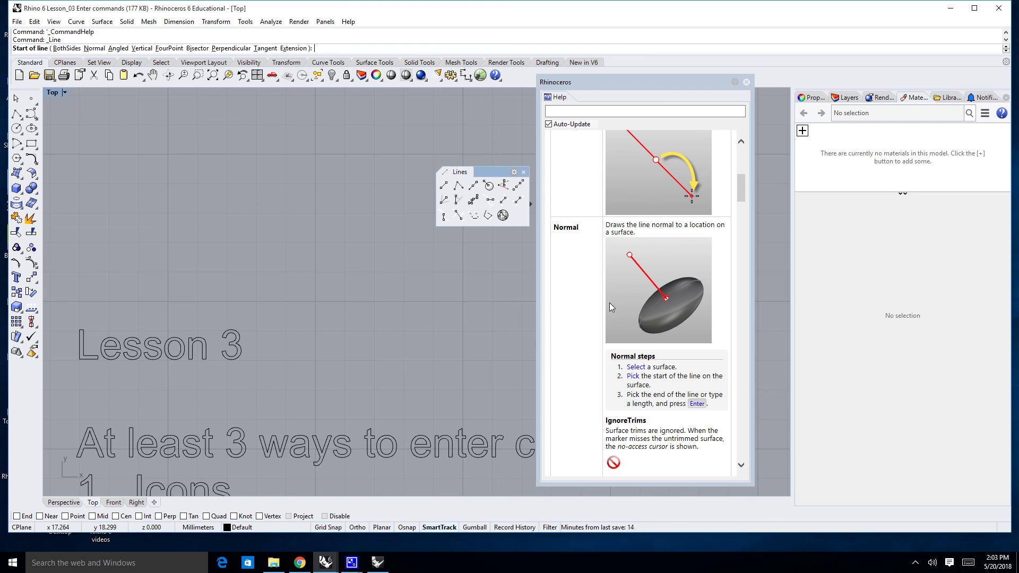
scroll(610, 304, "down", 3)
scroll(627, 319, "down", 9)
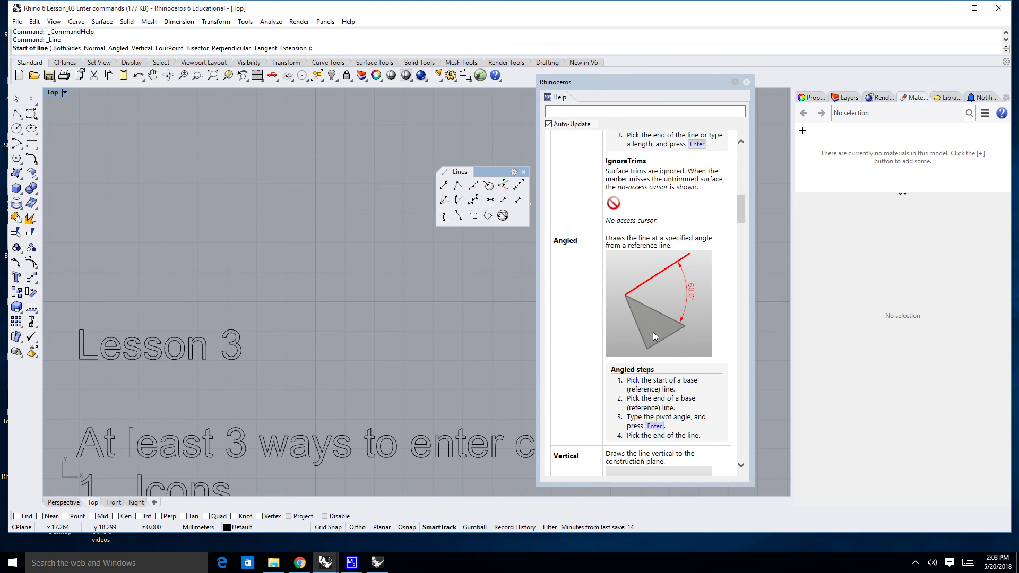
scroll(657, 321, "down", 10)
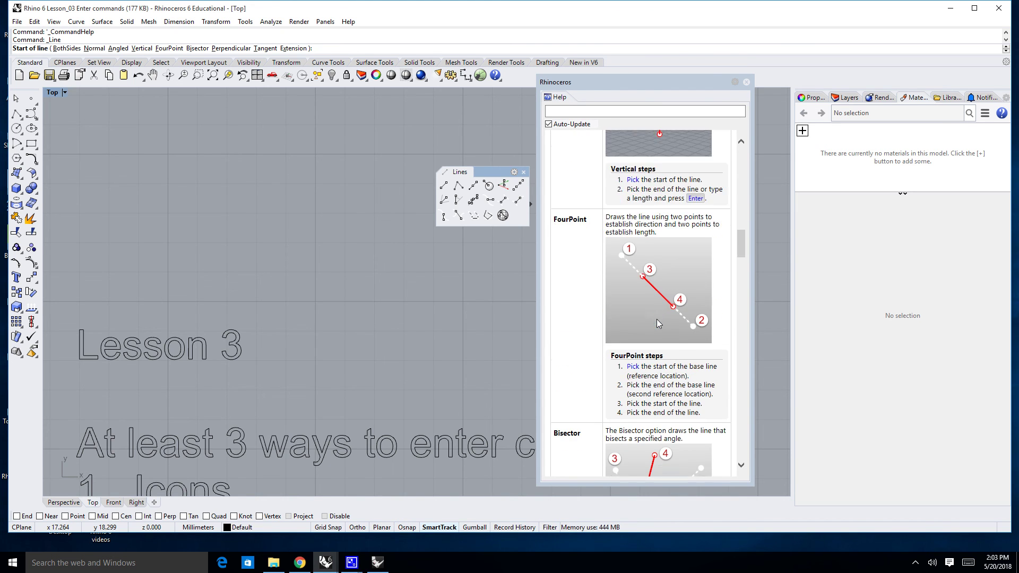
scroll(658, 324, "down", 10)
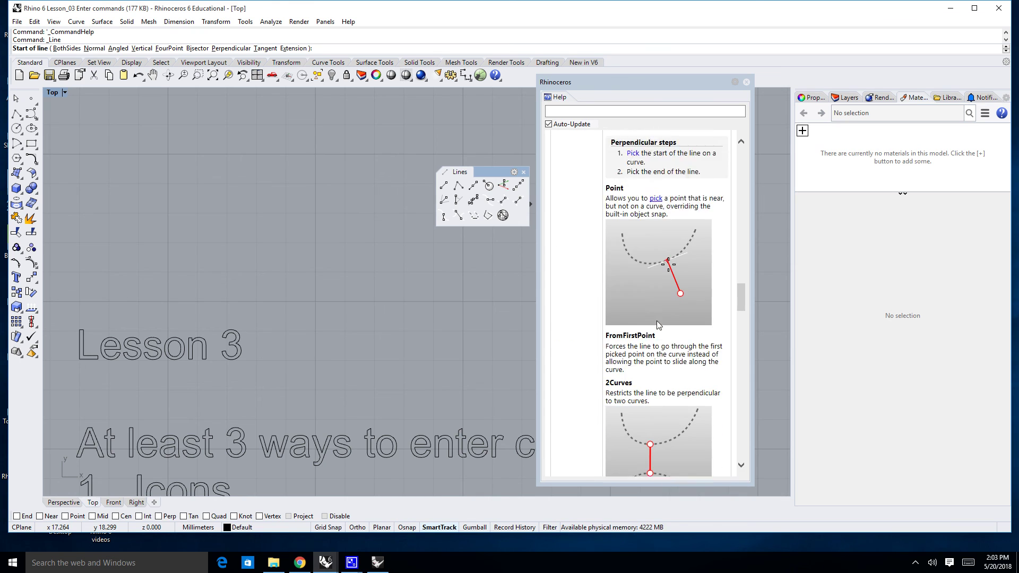
scroll(658, 326, "down", 7)
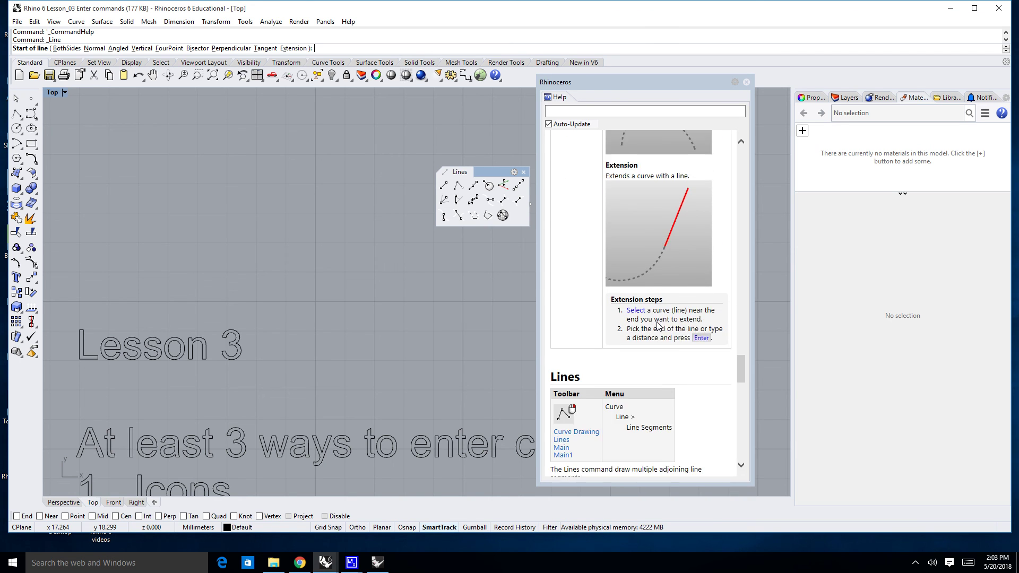
scroll(658, 326, "down", 4)
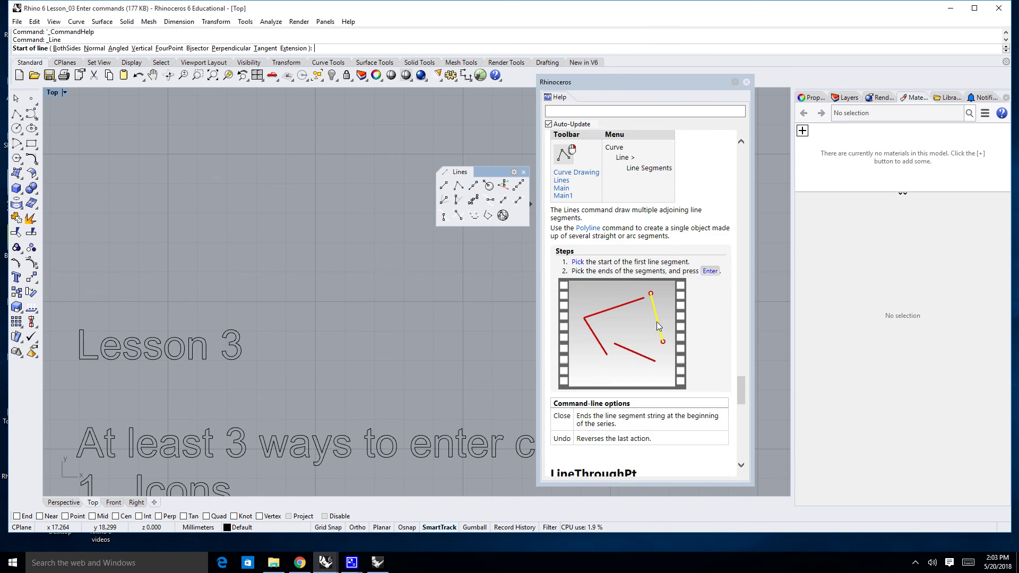
mouse_move(614, 296)
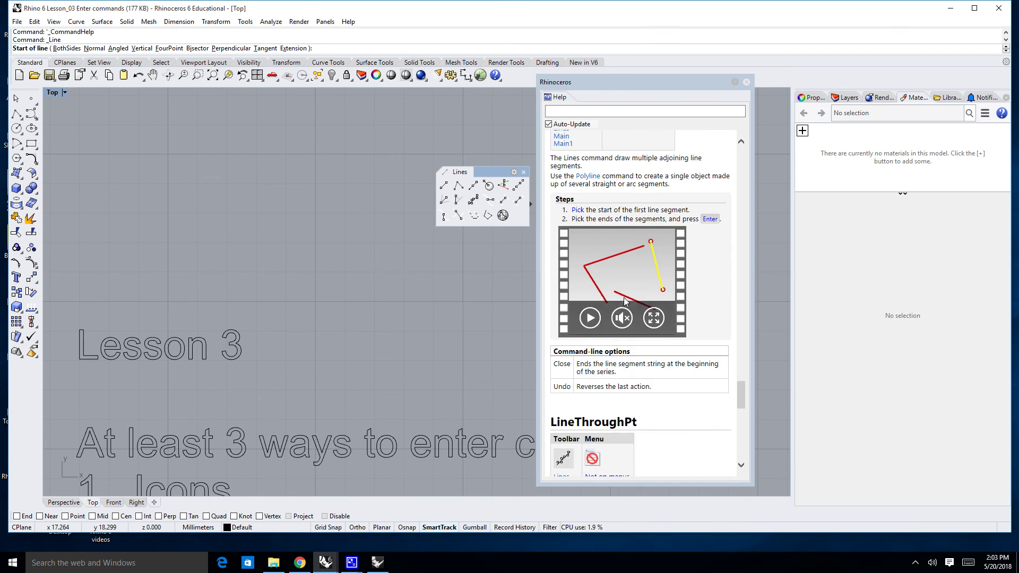
Play the Lines demo video, then close the floating Help panel without changing its options
left_click(590, 318)
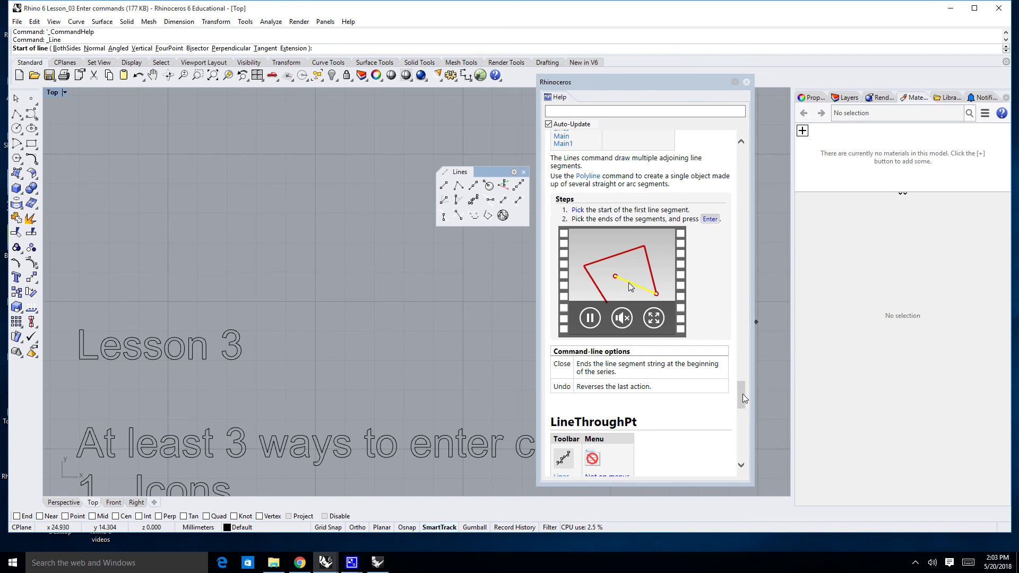
mouse_move(743, 393)
left_mouse_down()
mouse_move(740, 421)
mouse_move(737, 387)
left_mouse_up()
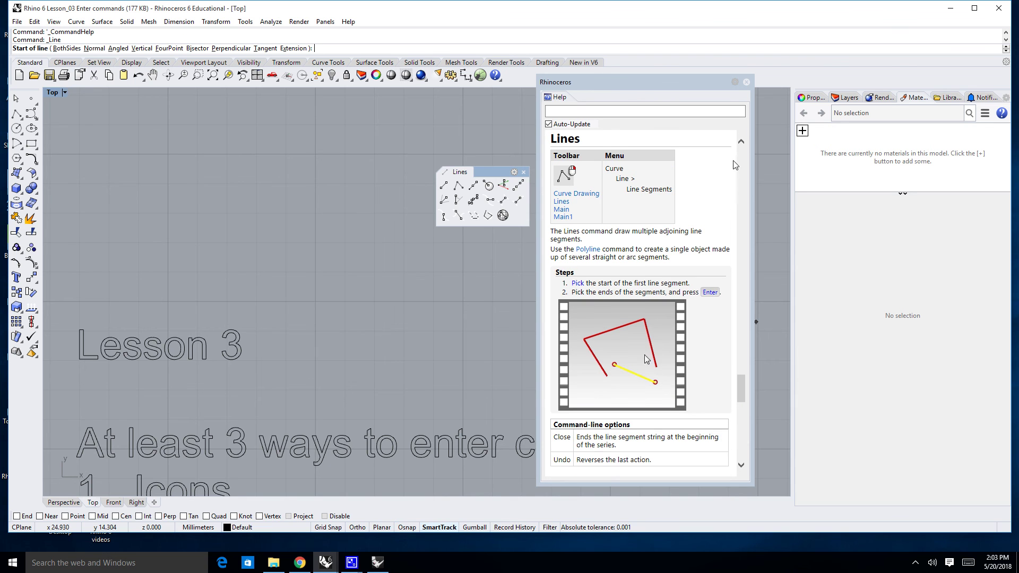
left_click(735, 82)
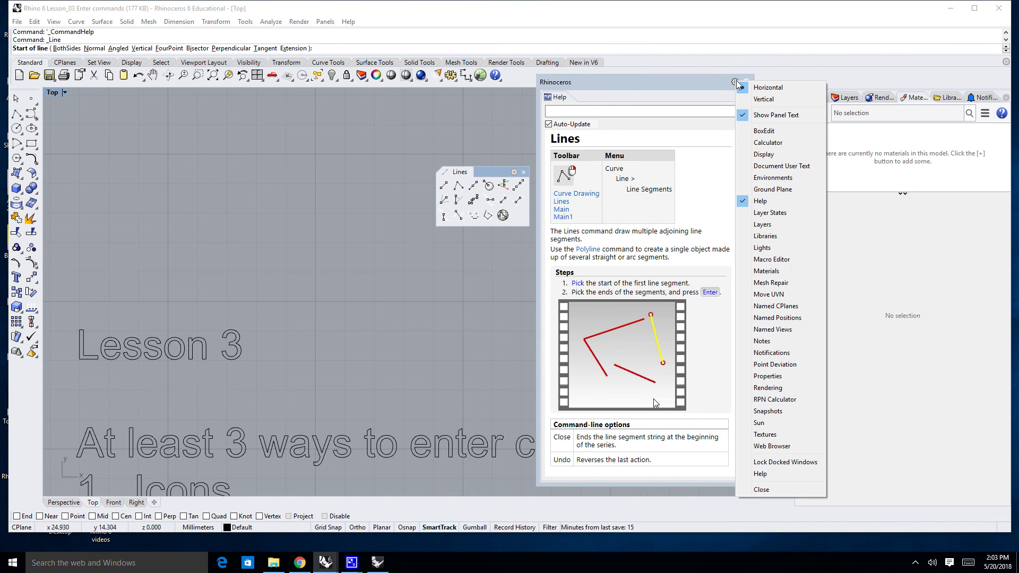
left_click(696, 81)
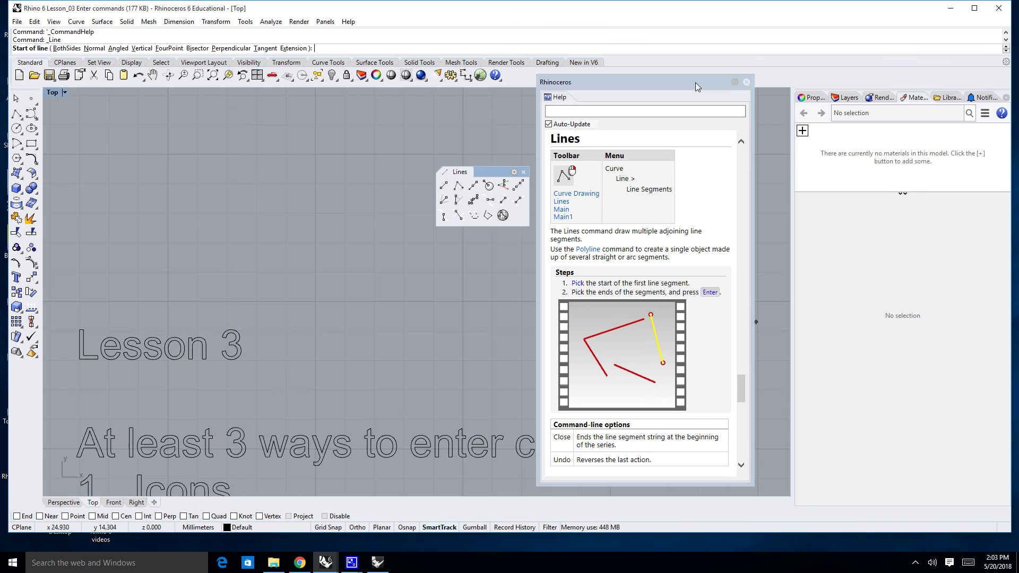
left_click(746, 82)
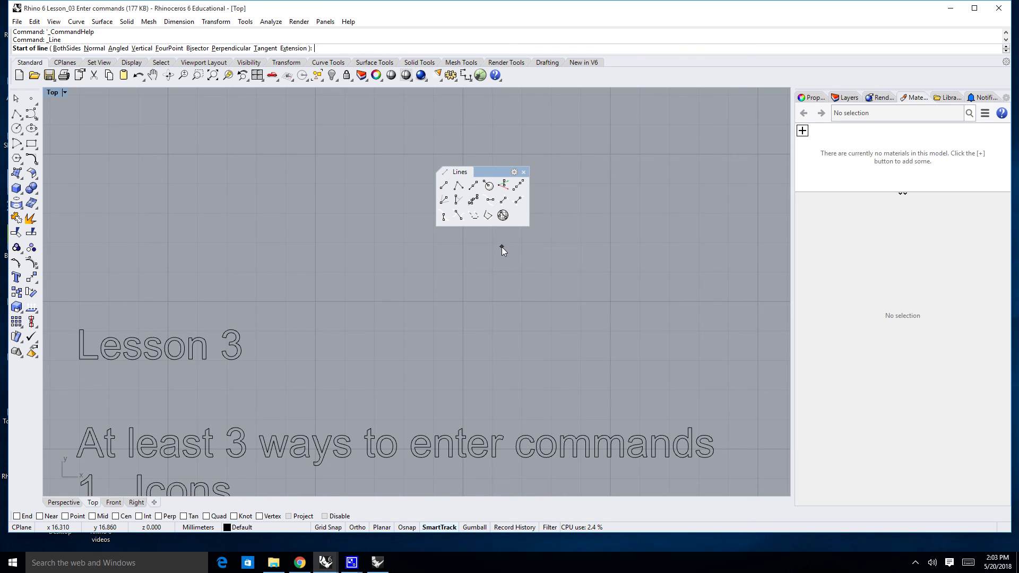